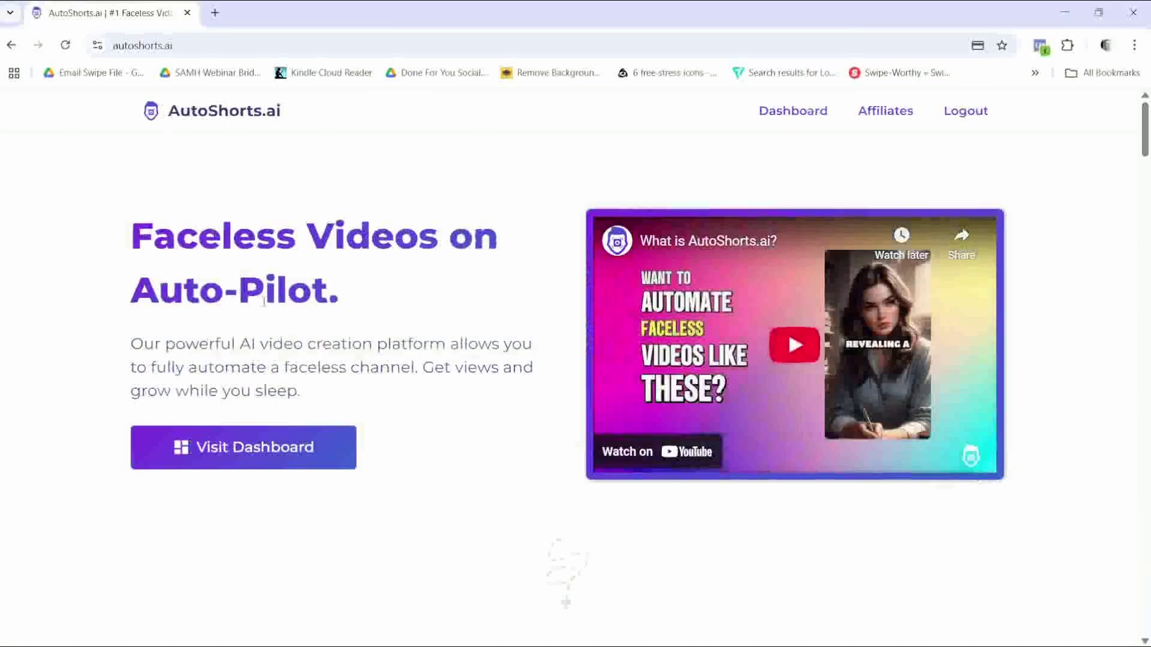
Open Billing from the dashboard and show yearly plan prices: Starter $12, Daily $23, Hardcore $41
left_click(793, 110)
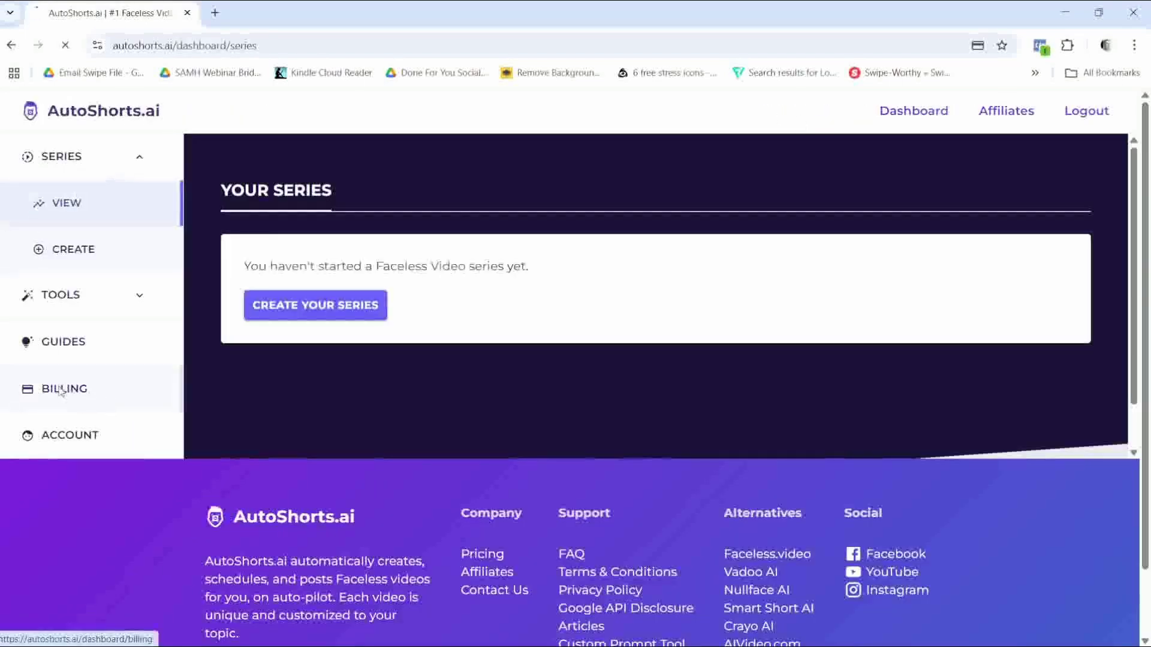
left_click(63, 388)
scroll(665, 306, "down", 3)
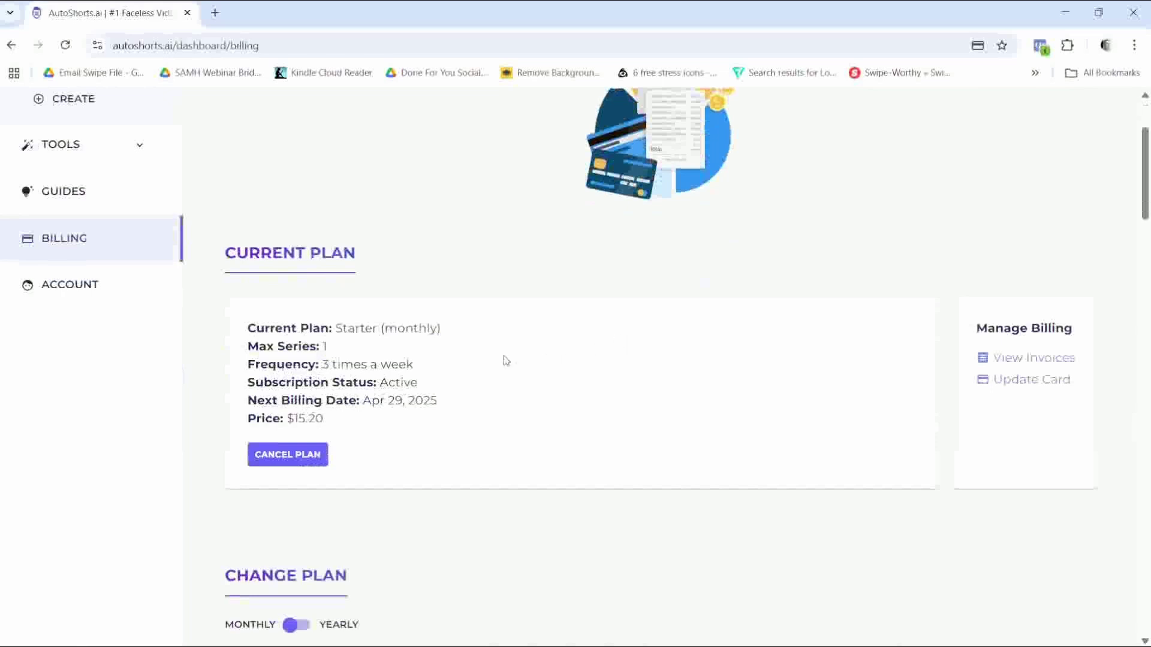
scroll(444, 366, "down", 2)
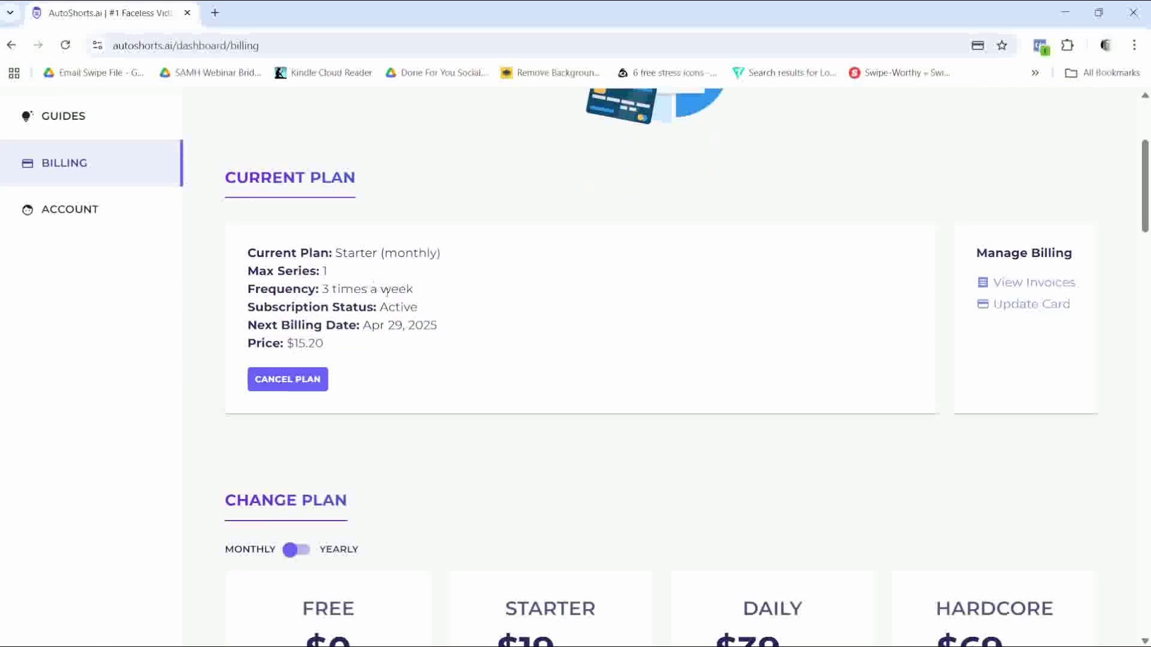
scroll(441, 314, "down", 2)
scroll(442, 324, "down", 2)
scroll(468, 333, "down", 3)
scroll(532, 328, "down", 1)
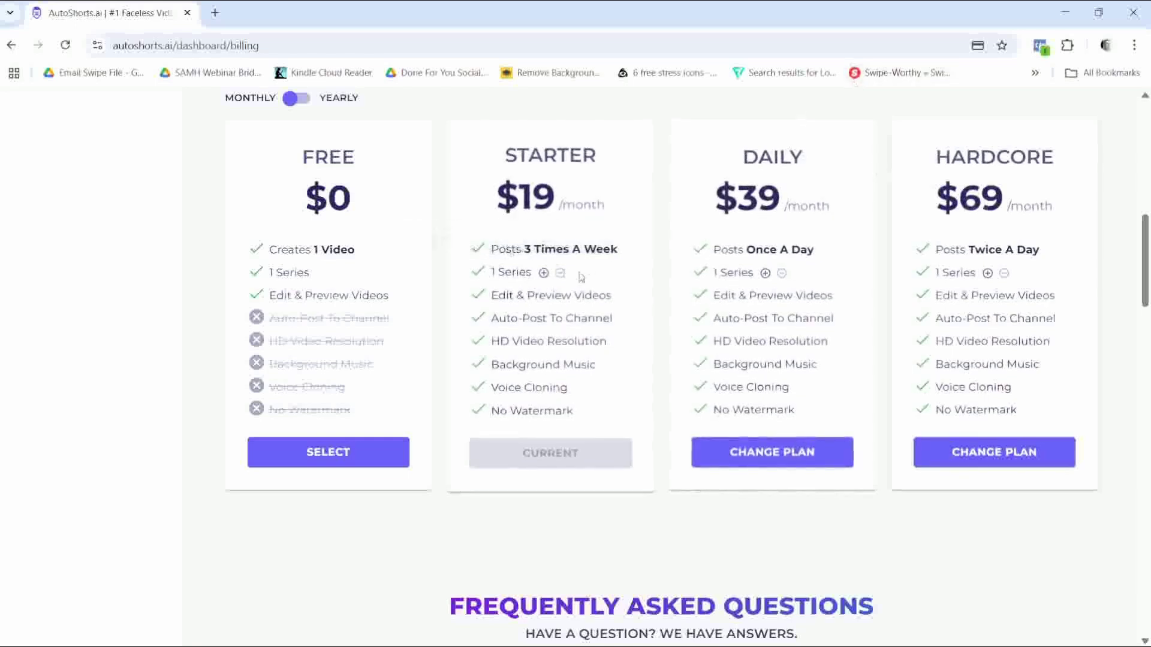
mouse_move(988, 272)
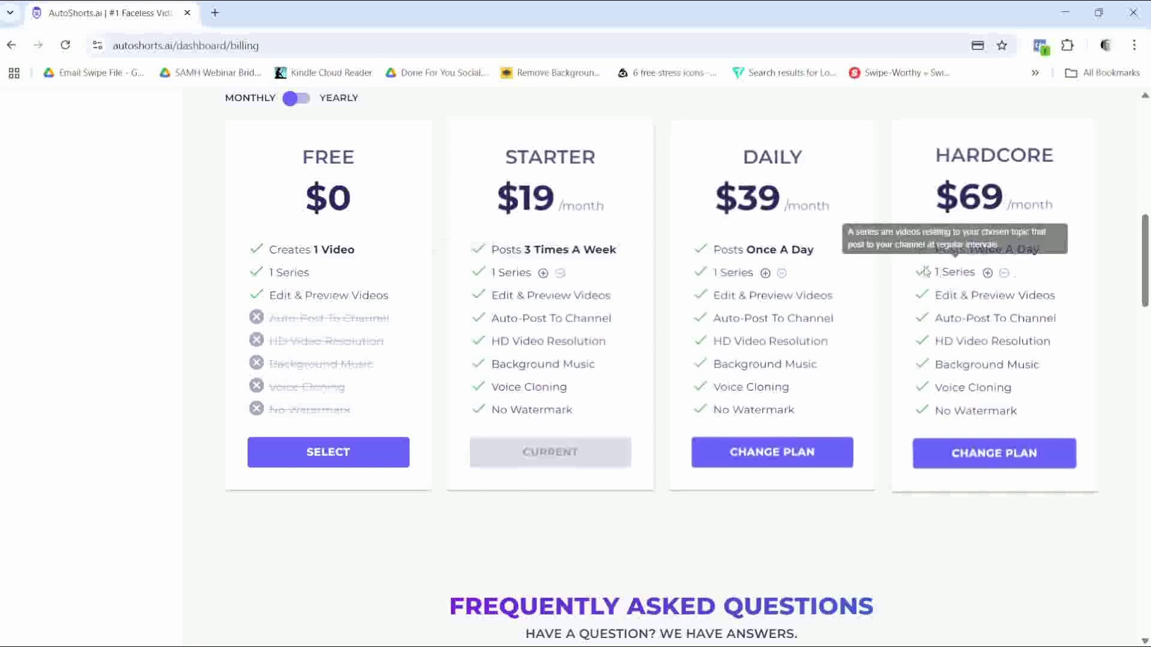
left_click_drag(1015, 396, 931, 278)
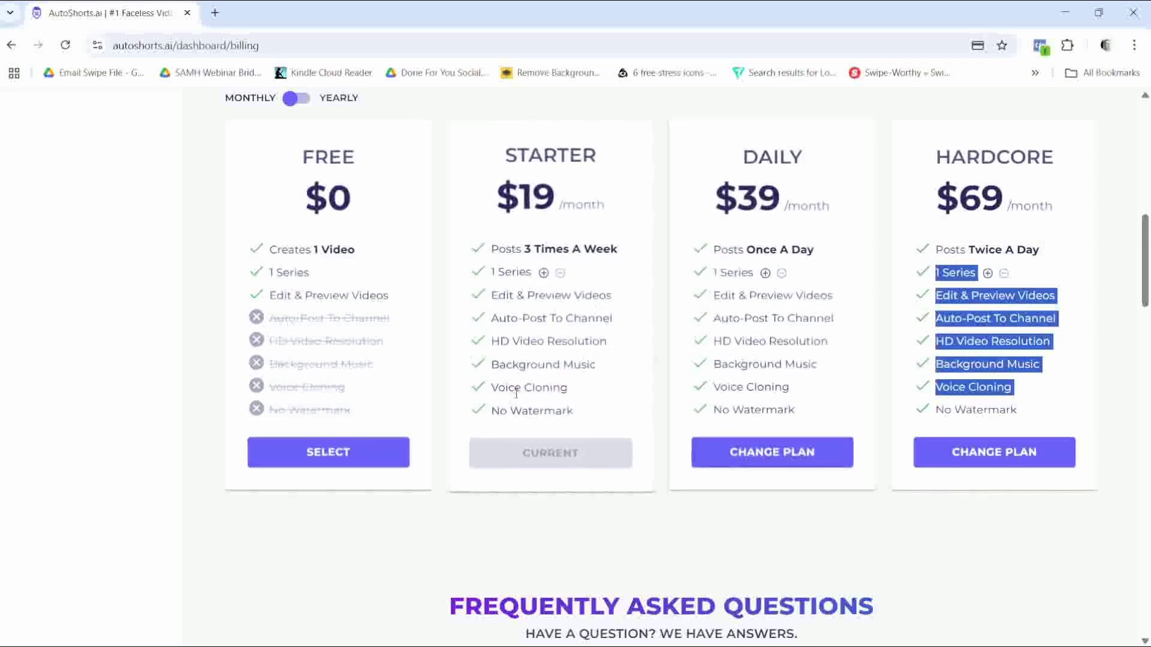
scroll(531, 360, "up", 1)
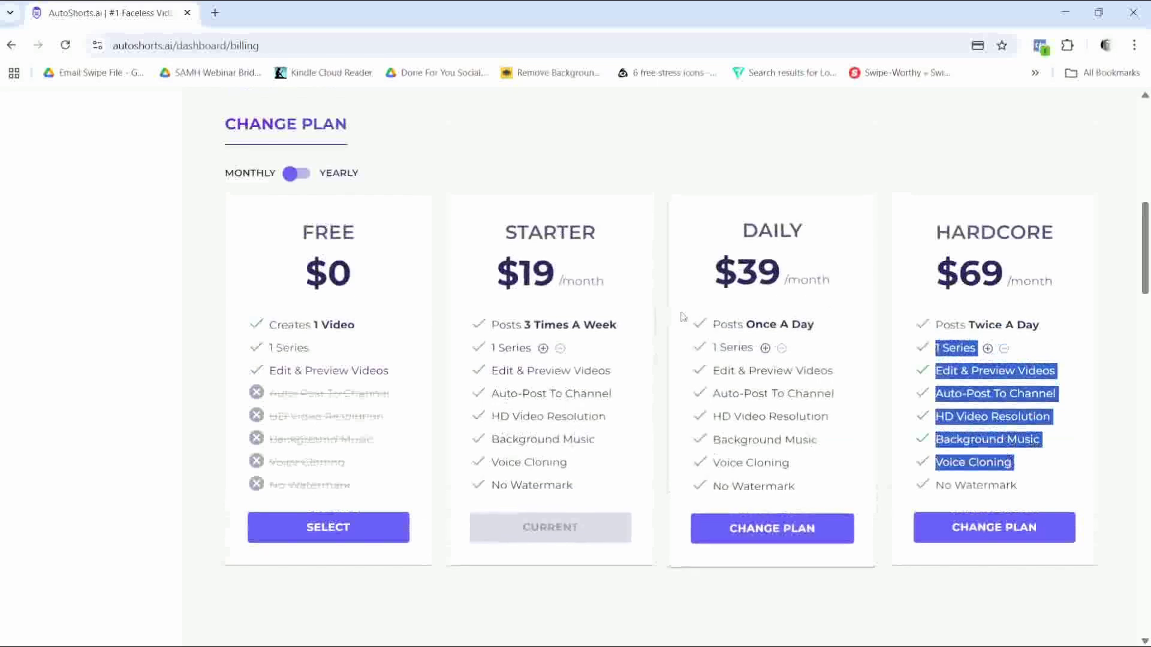
left_click(297, 173)
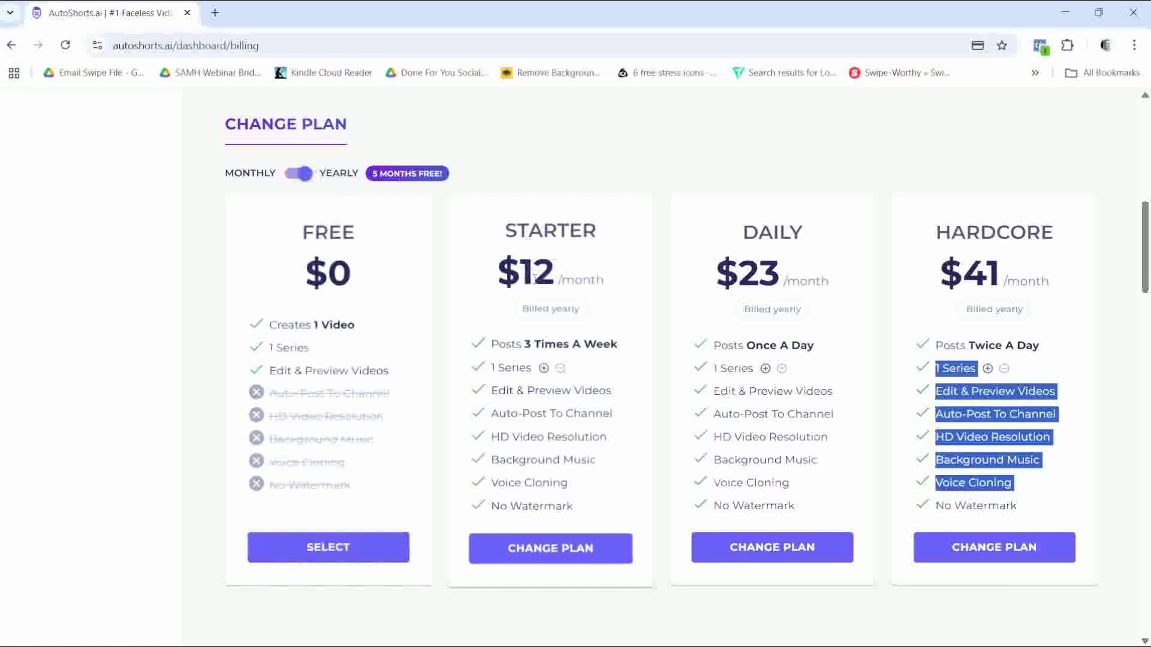
scroll(537, 283, "down", 4)
scroll(468, 389, "down", 3)
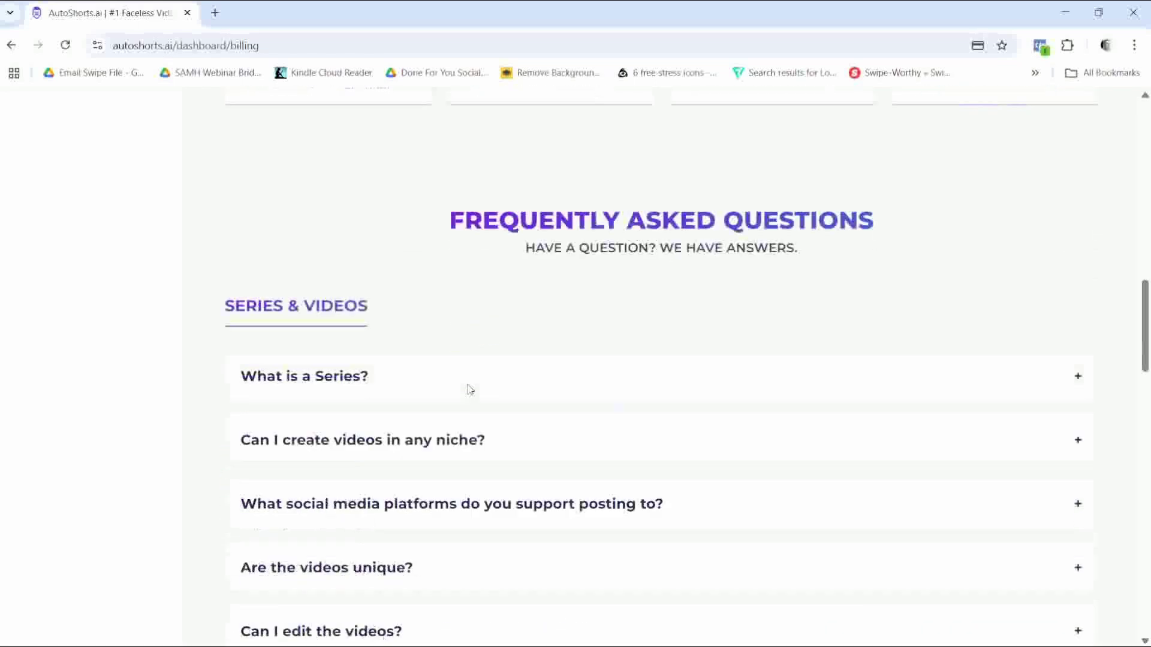
scroll(467, 389, "down", 1)
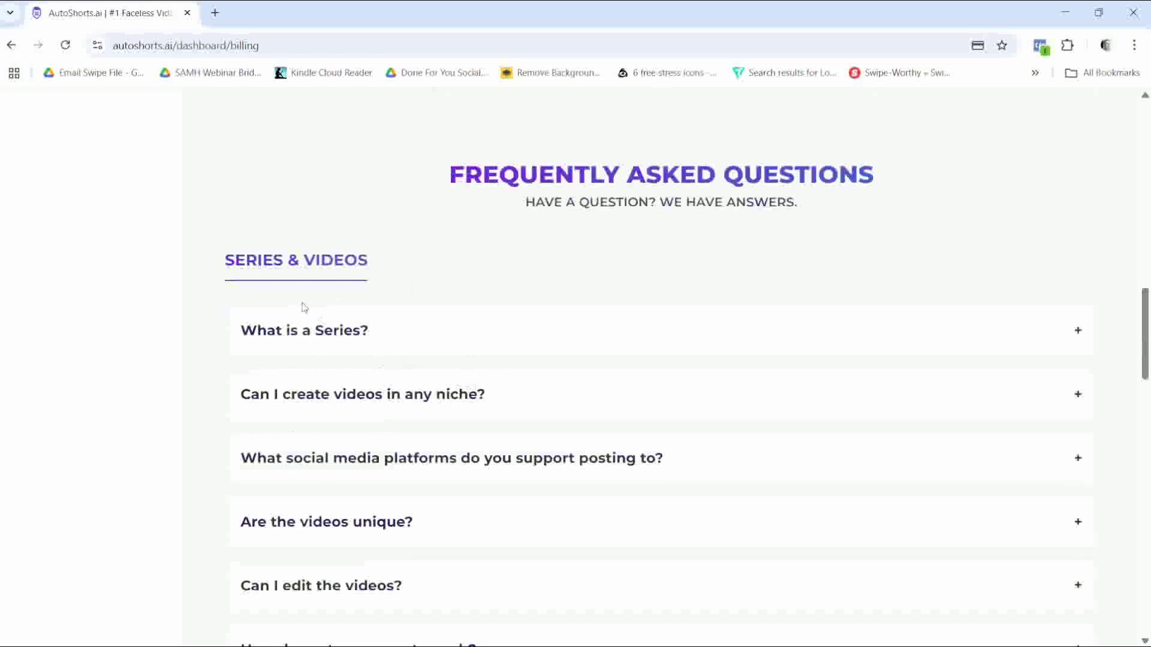
Expand the 'What is a Series?' FAQ and highlight its TikTok, YouTube and Instagram platforms
left_click(427, 328)
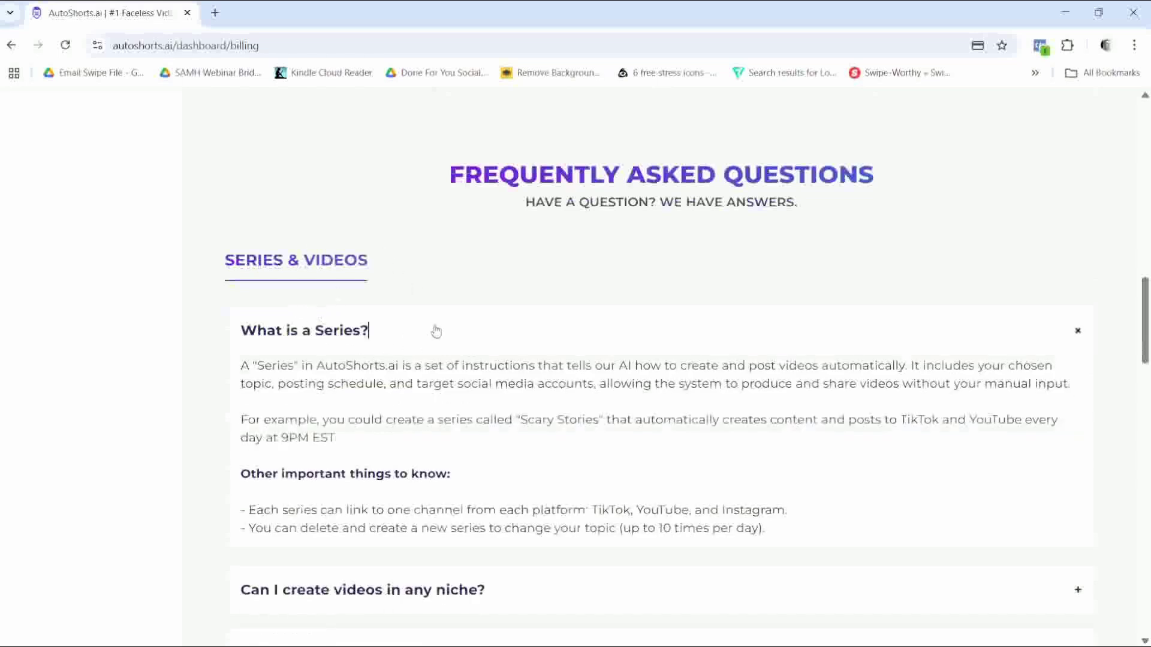
scroll(705, 320, "down", 2)
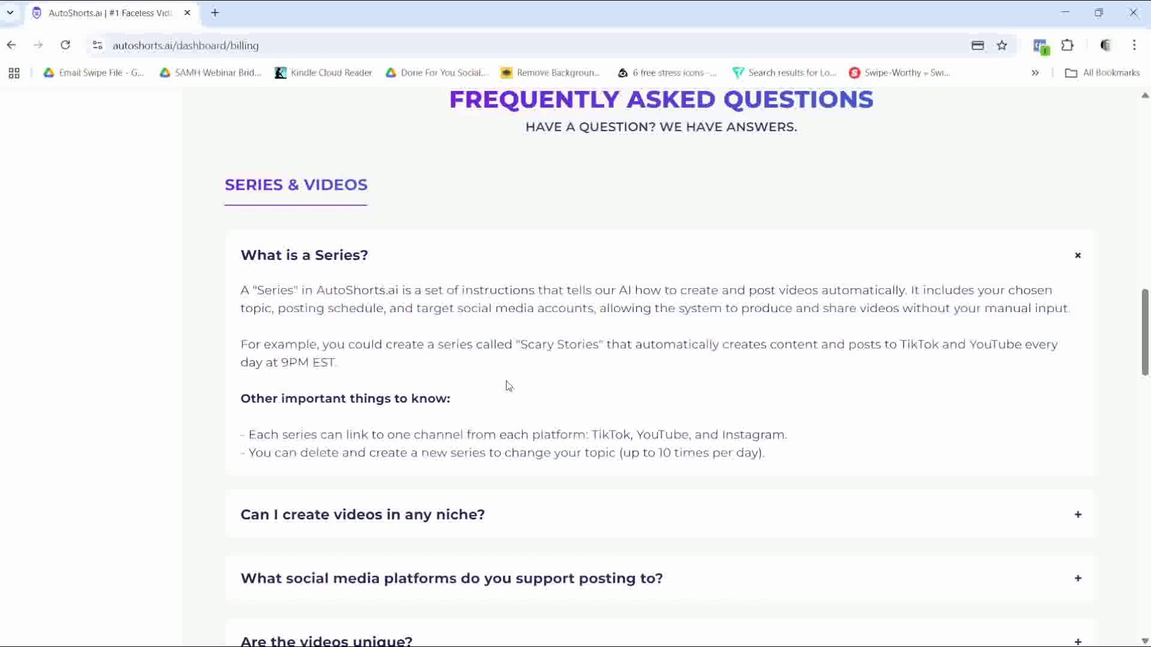
scroll(645, 469, "down", 2)
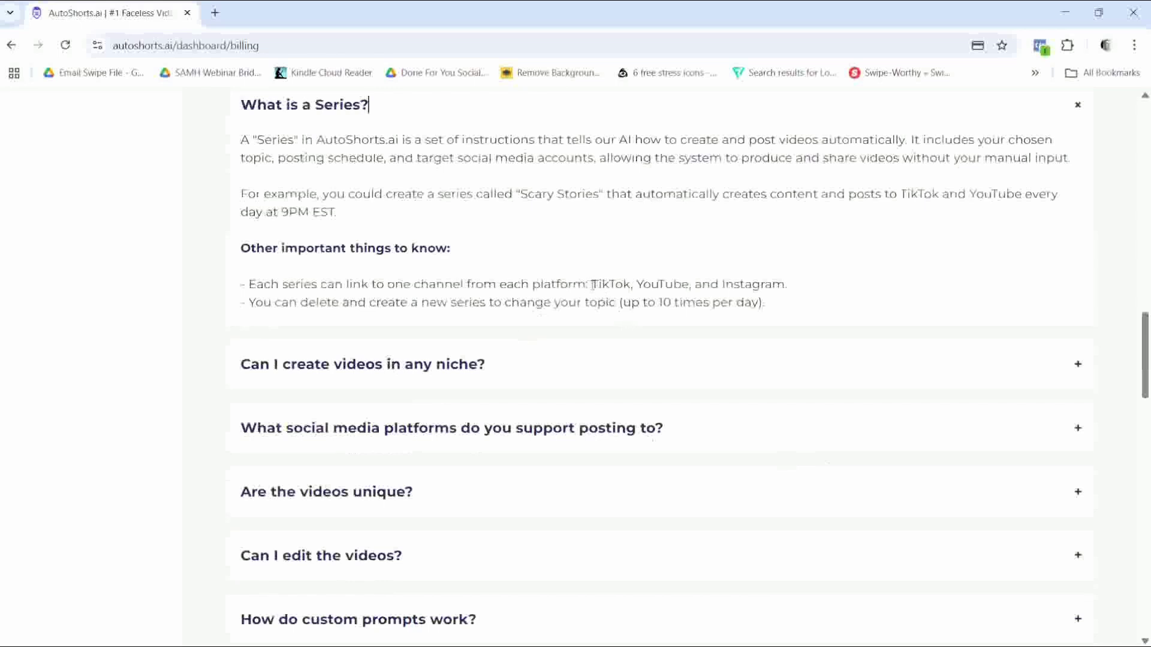
left_click_drag(591, 283, 794, 281)
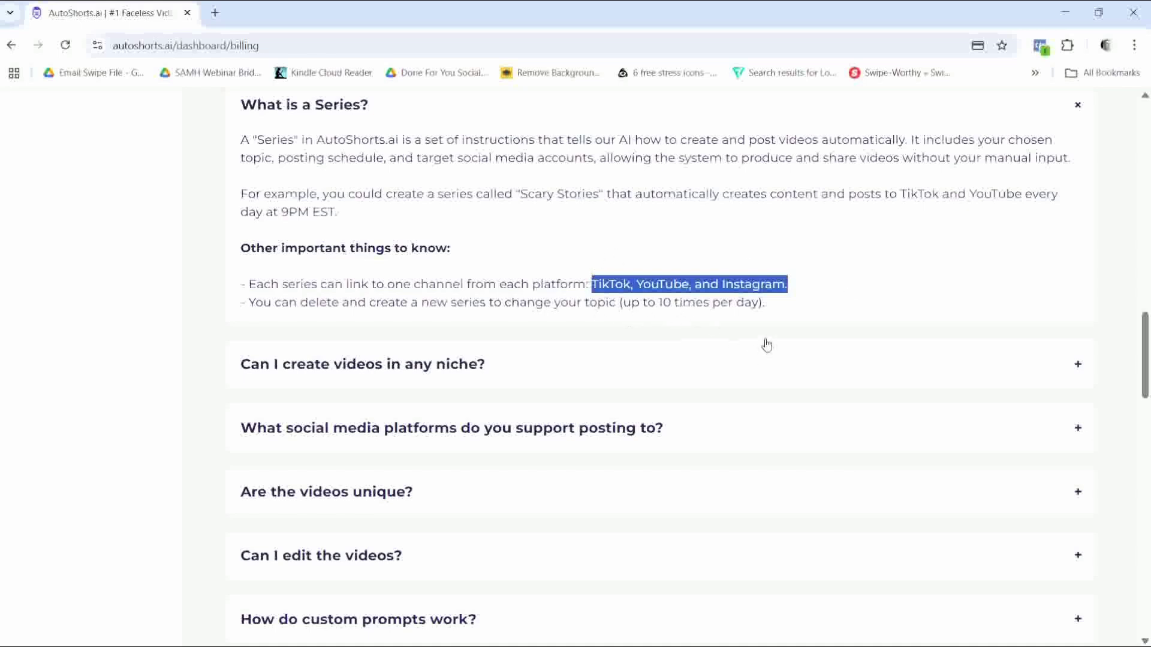
scroll(736, 350, "up", 15)
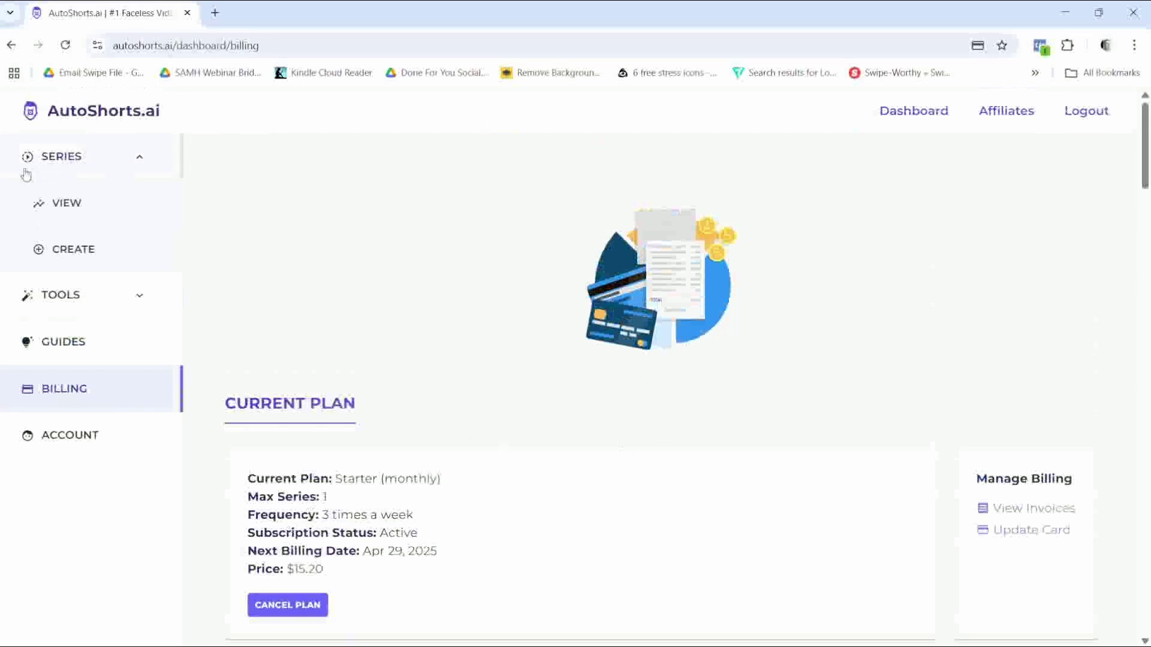
Start a new series and choose the linked YouTube account as its destination
left_click(64, 258)
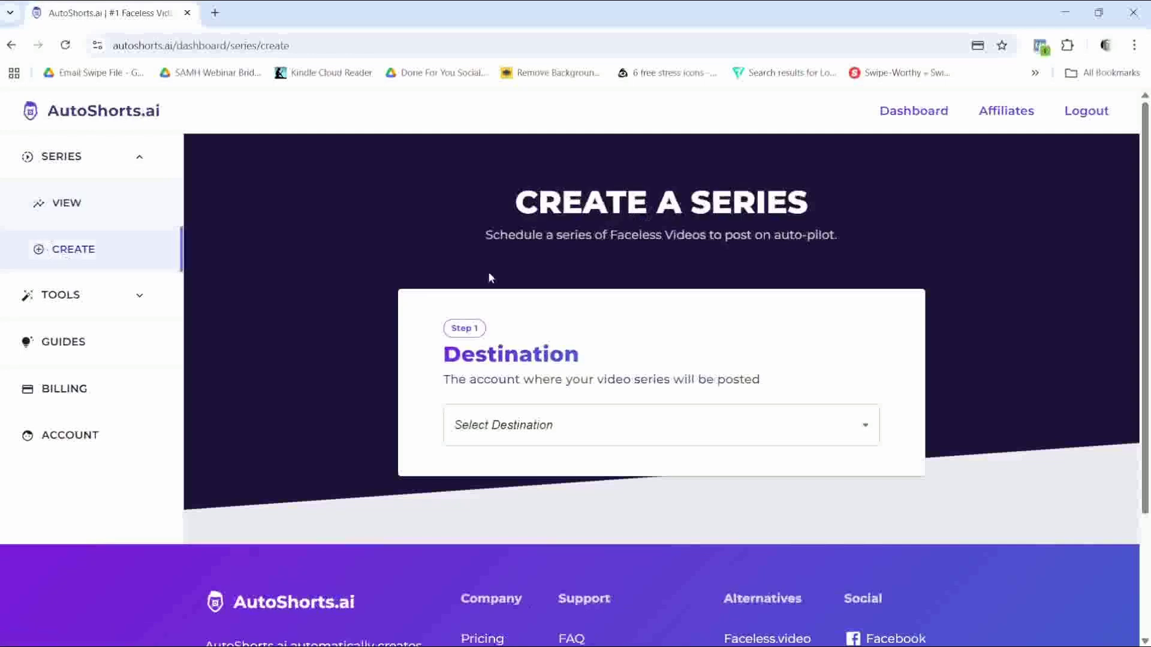
scroll(607, 337, "down", 1)
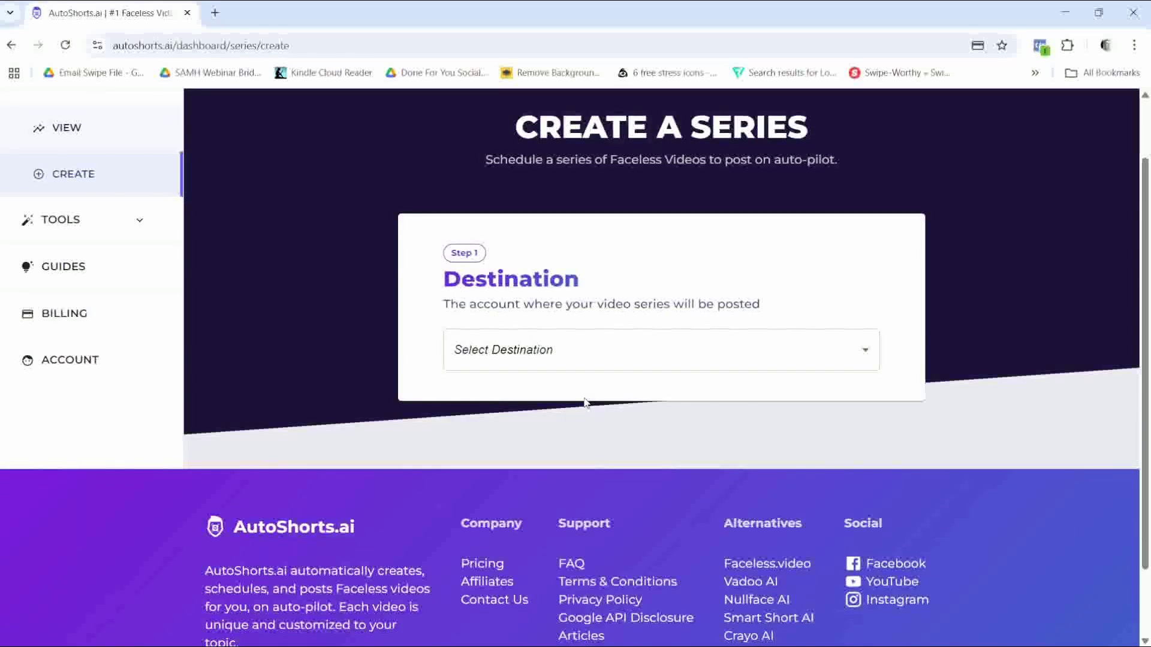
left_click(860, 353)
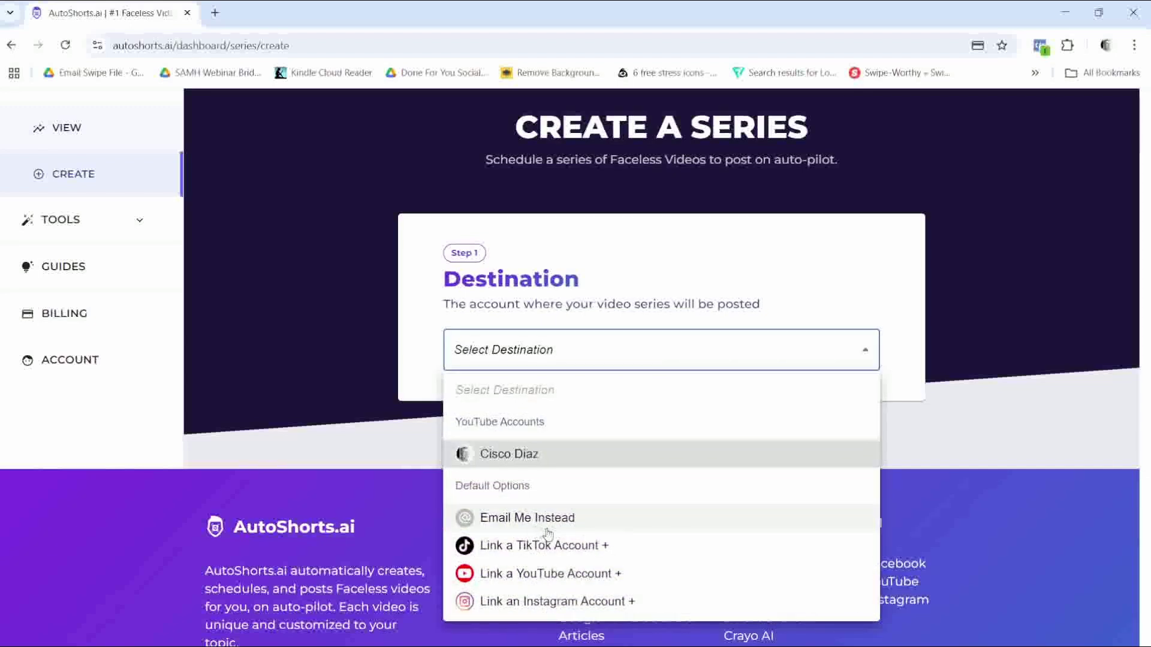
left_click(548, 459)
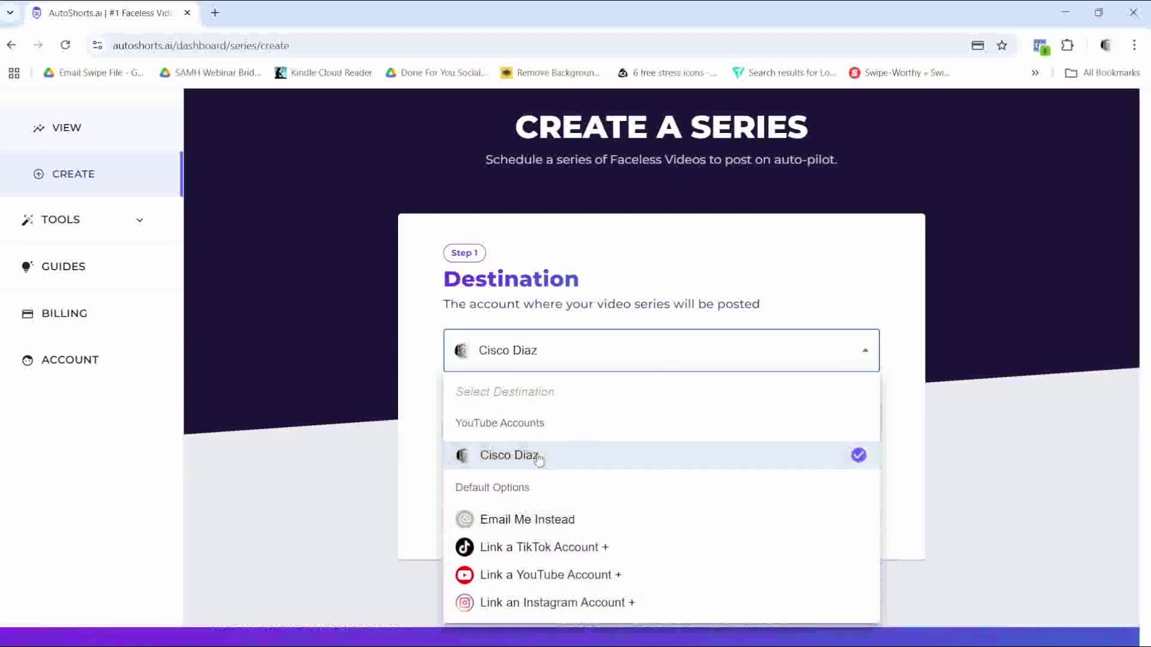
left_click(911, 425)
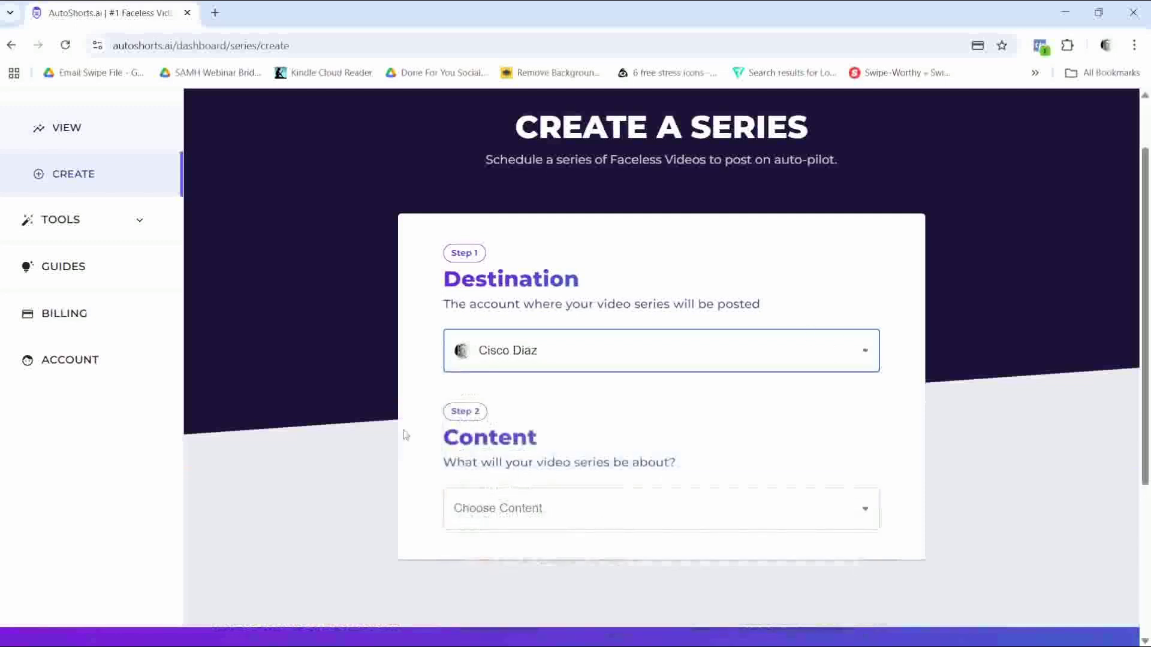
scroll(760, 396, "down", 3)
scroll(629, 360, "down", 3)
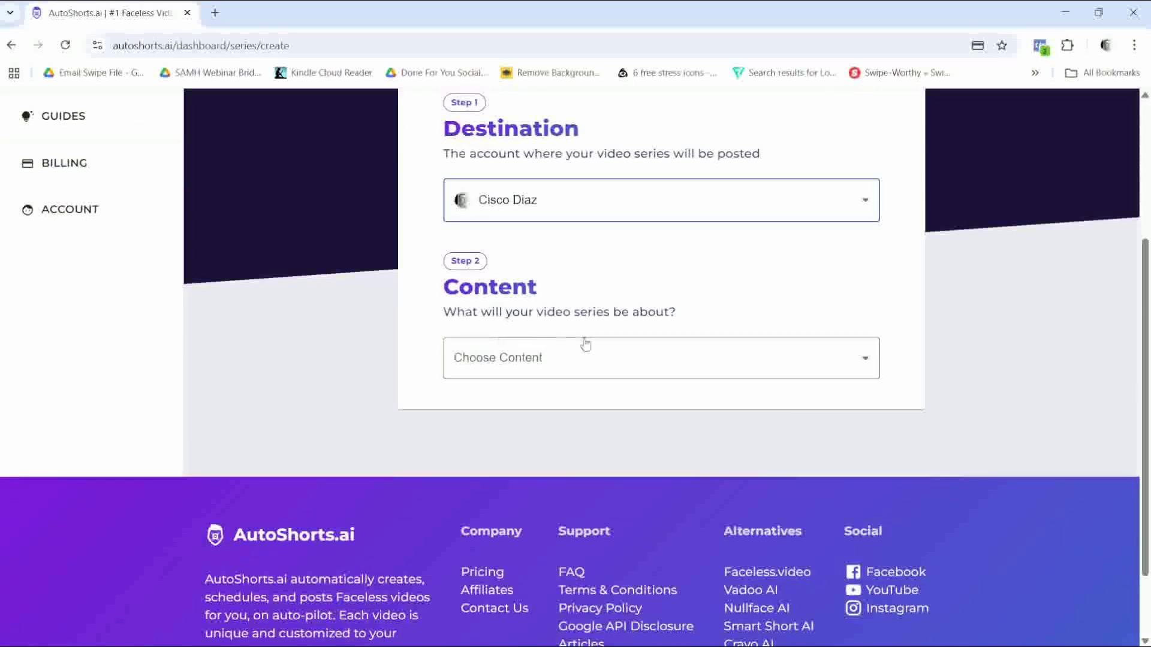
Choose Custom Prompt under Custom Topic as the series content
left_click(866, 357)
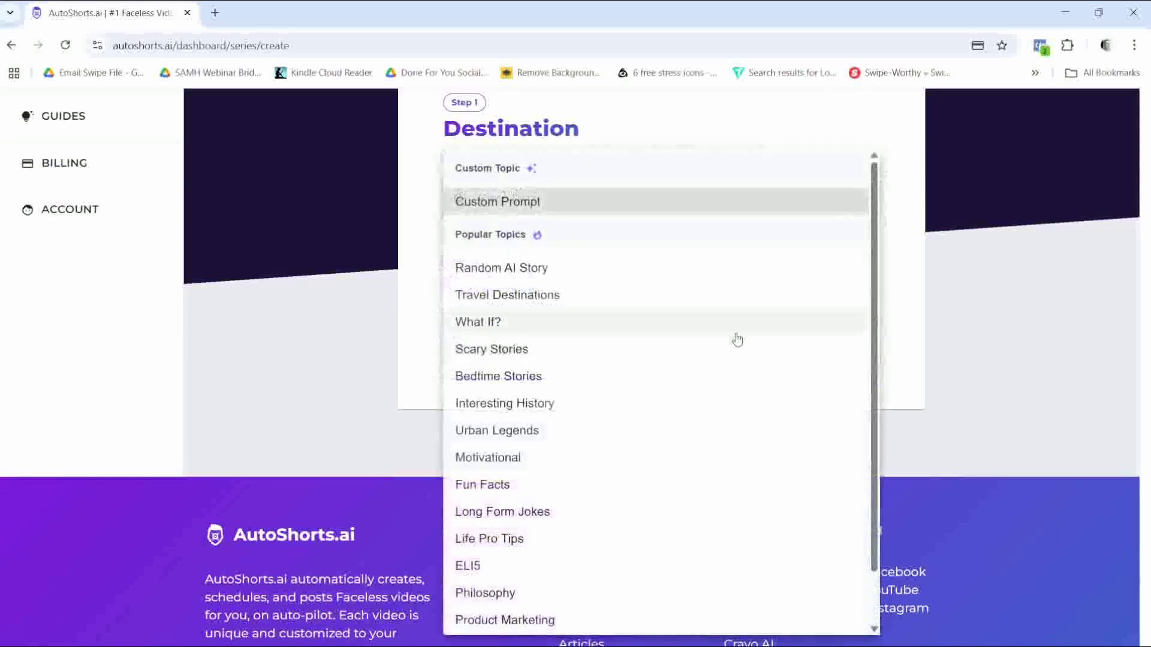
scroll(743, 343, "down", 2)
scroll(742, 343, "down", 1)
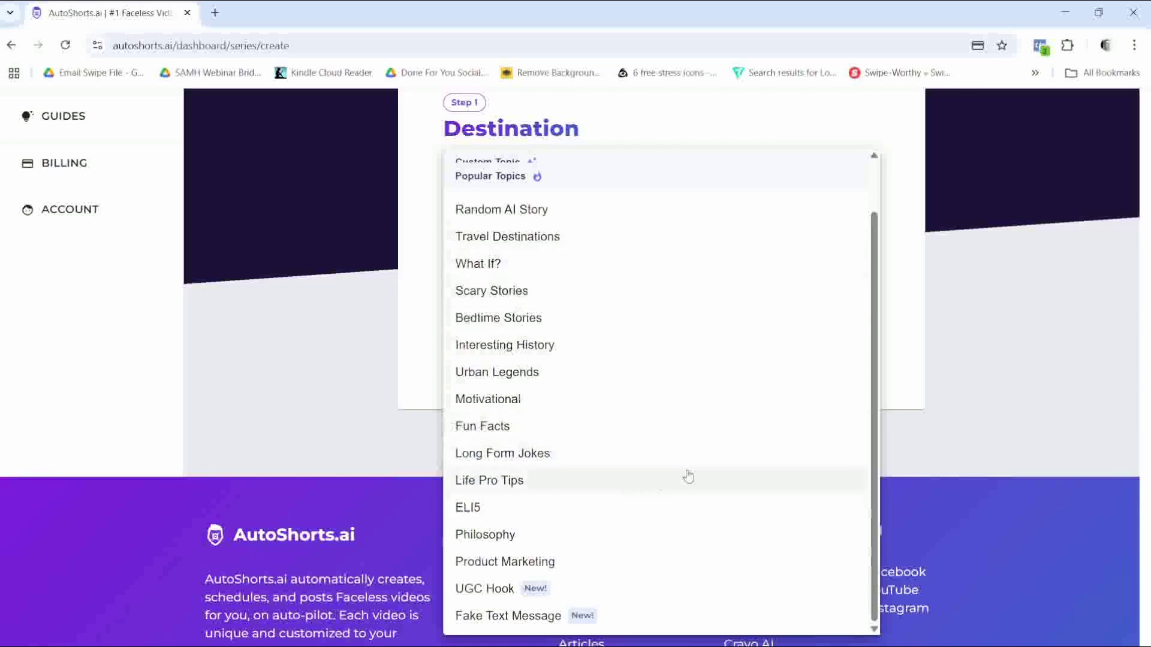
scroll(693, 495, "up", 1)
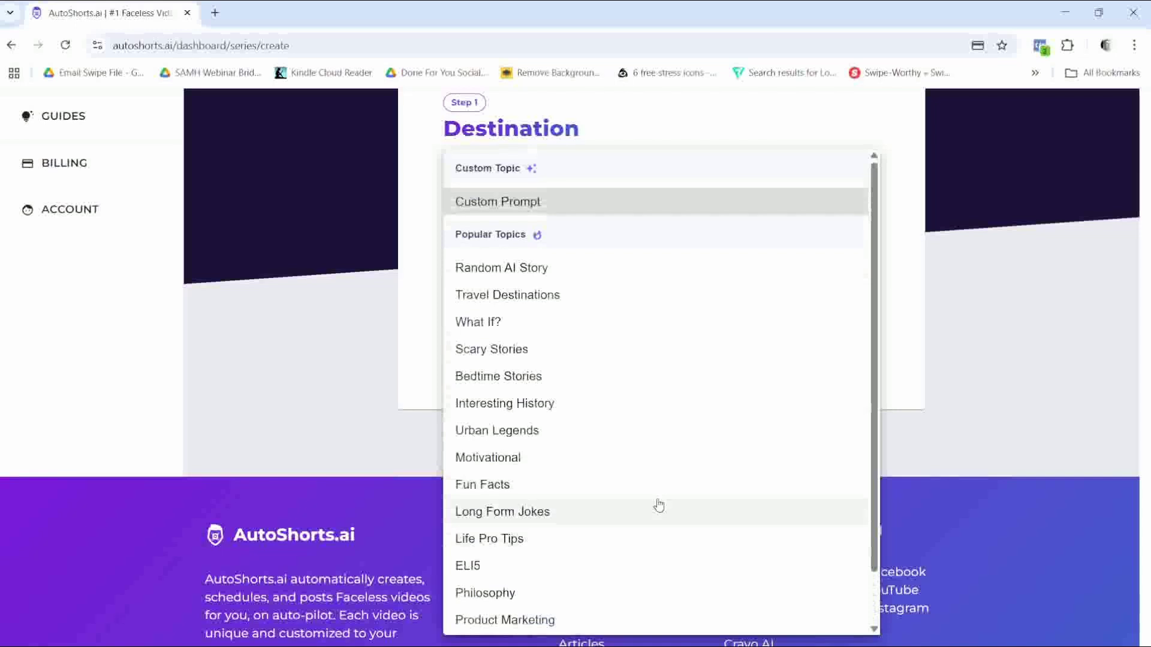
left_click(488, 200)
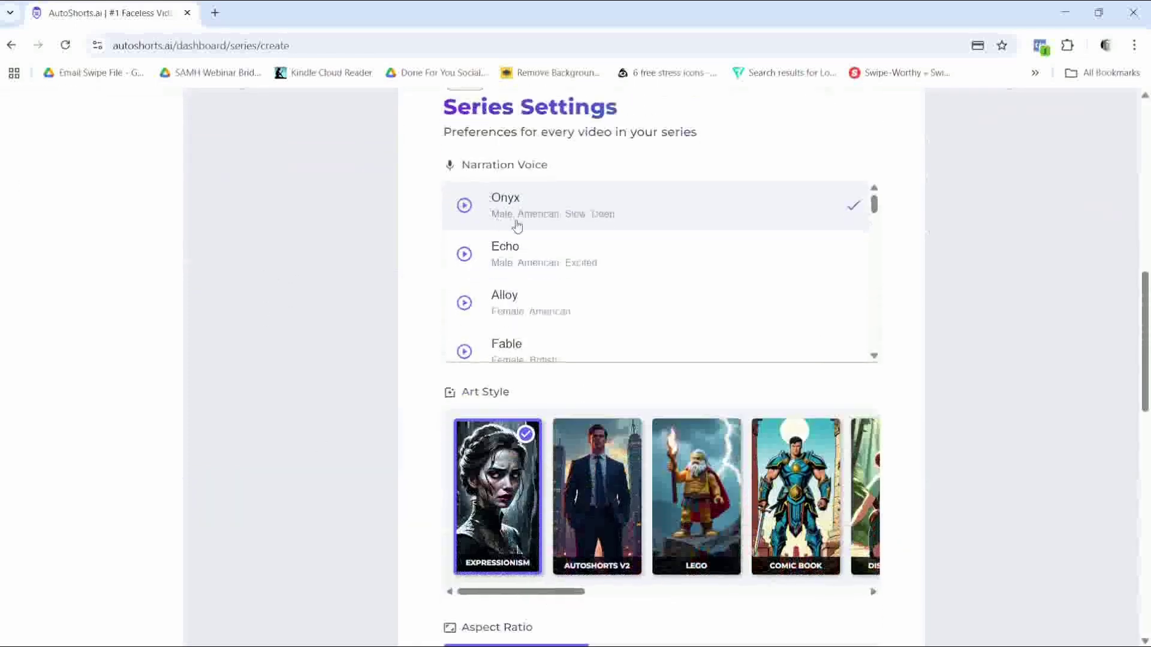
scroll(508, 296, "up", 3)
scroll(507, 296, "up", 2)
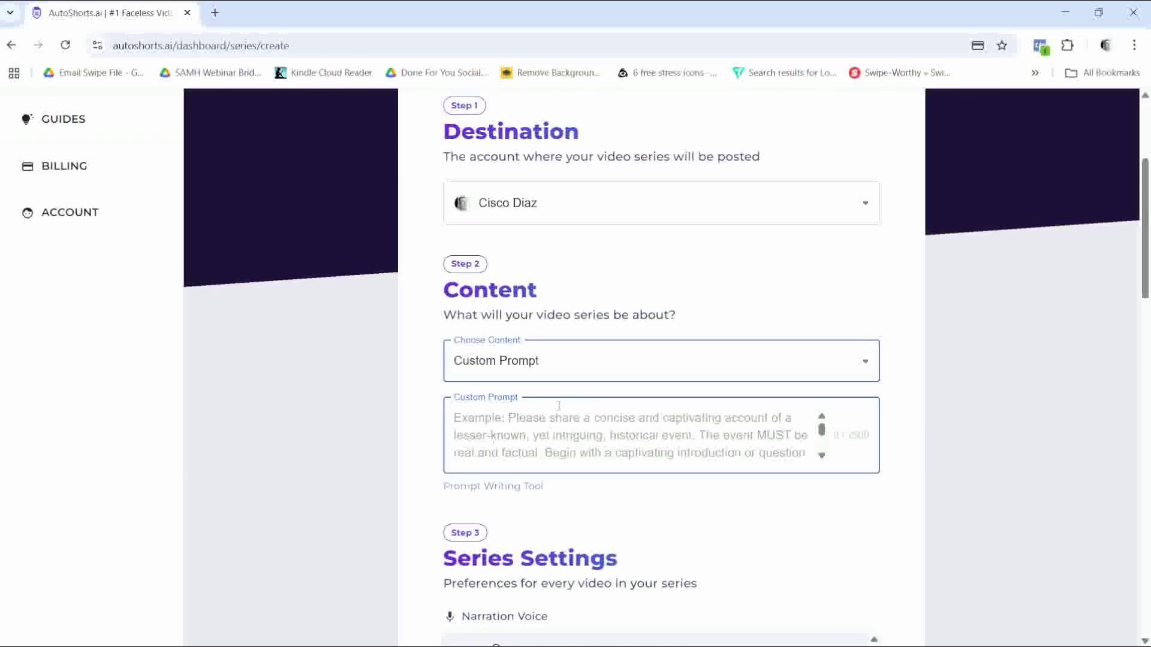
scroll(614, 424, "down", 2)
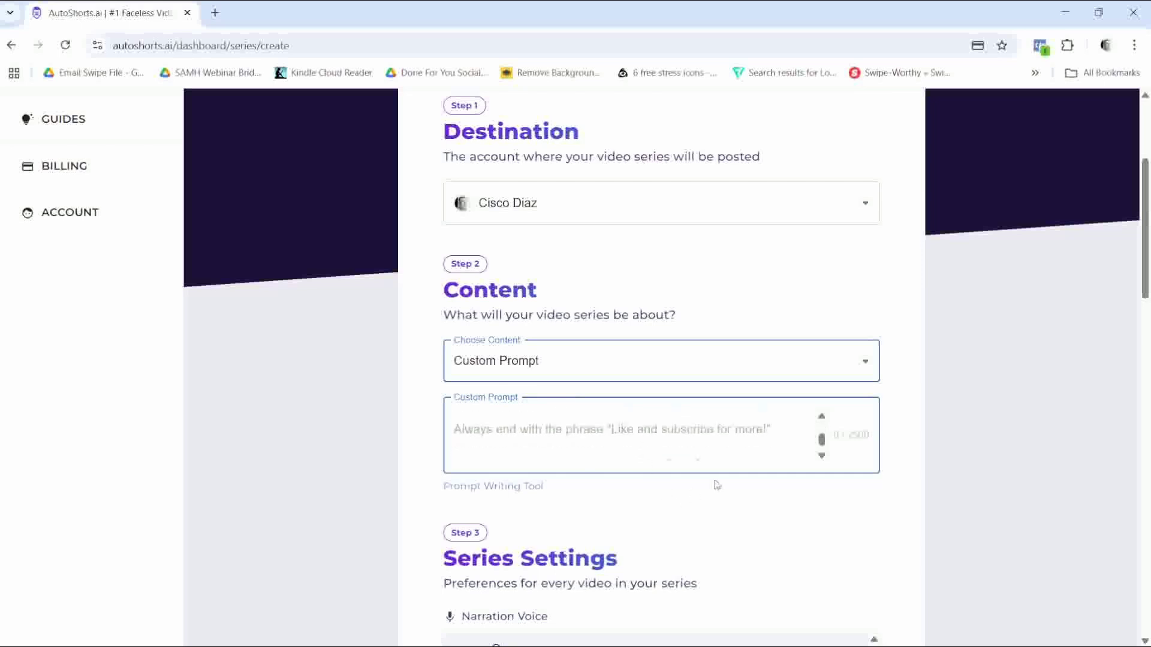
scroll(720, 440, "down", 1)
scroll(724, 441, "down", 2)
scroll(724, 440, "up", 2)
scroll(644, 430, "up", 3)
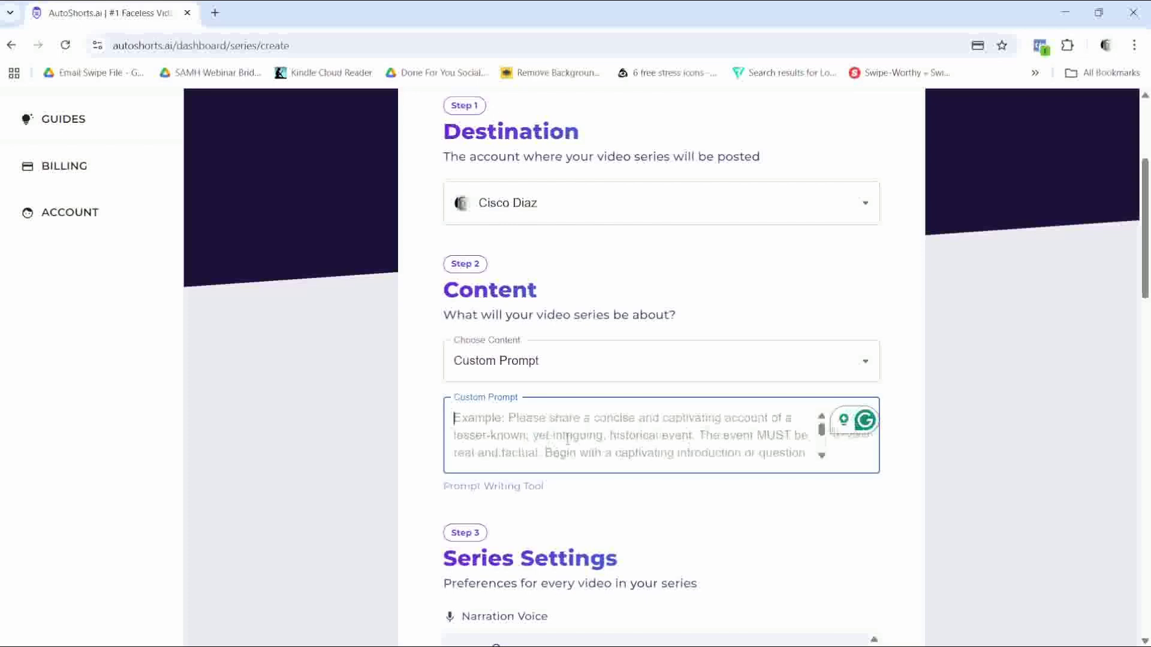
type("musc")
Enter 'must have camping gear' as the prompt, preview its sample tent script, and reopen the topic list
key("BackSpace")
key("BackSpace")
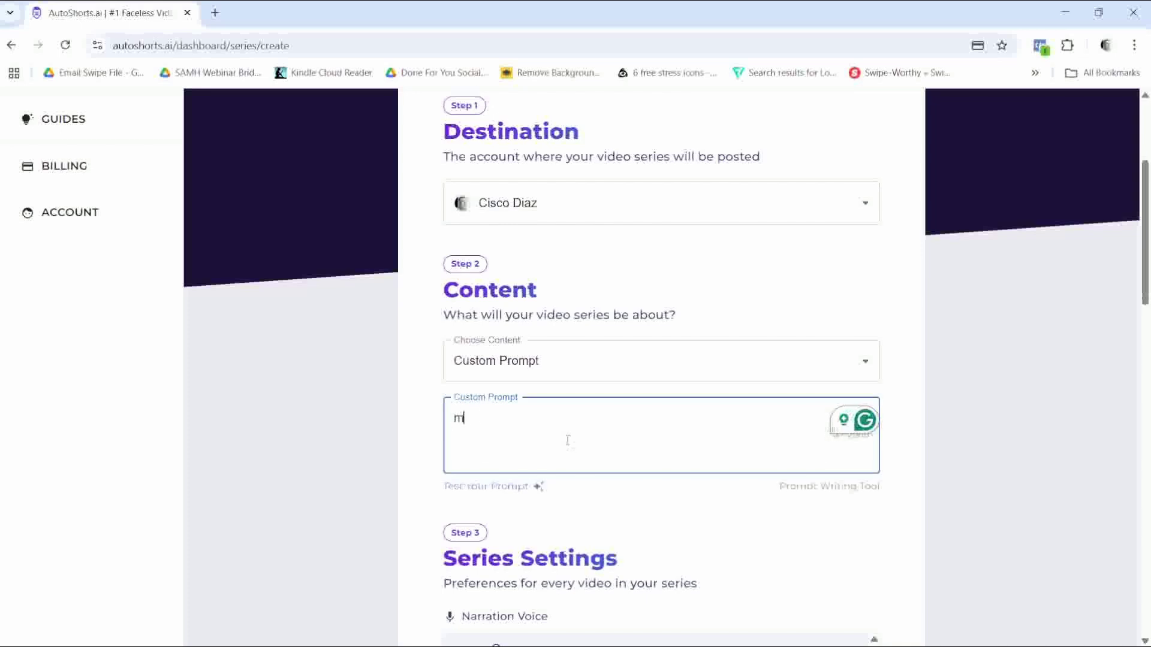
key("BackSpace")
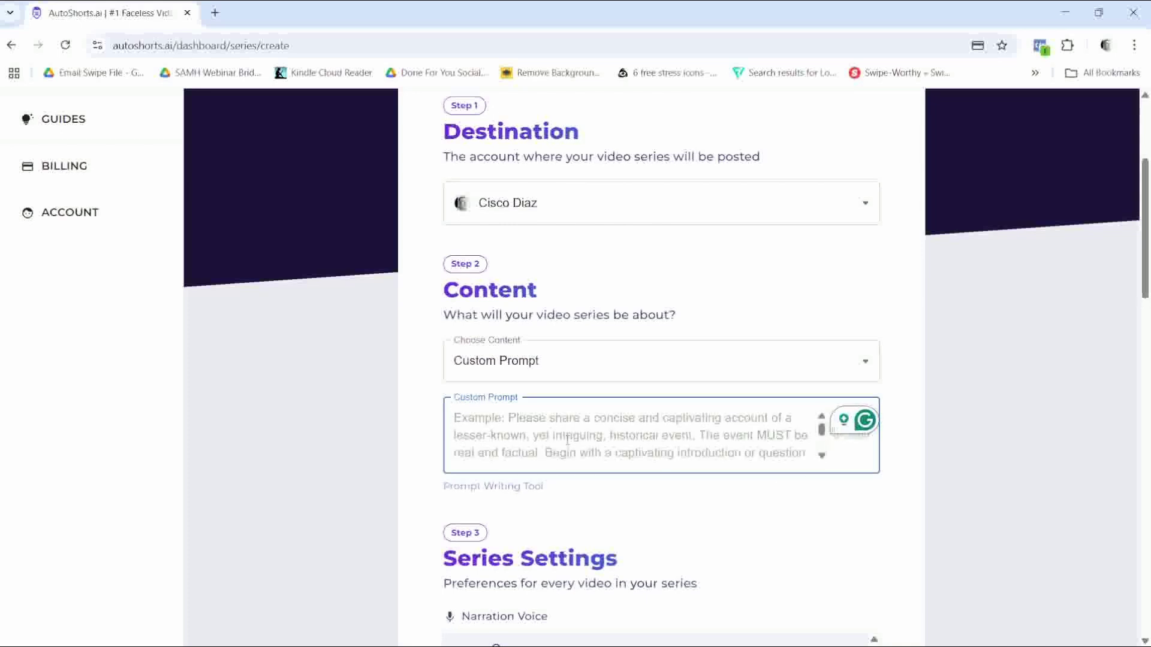
type("mu")
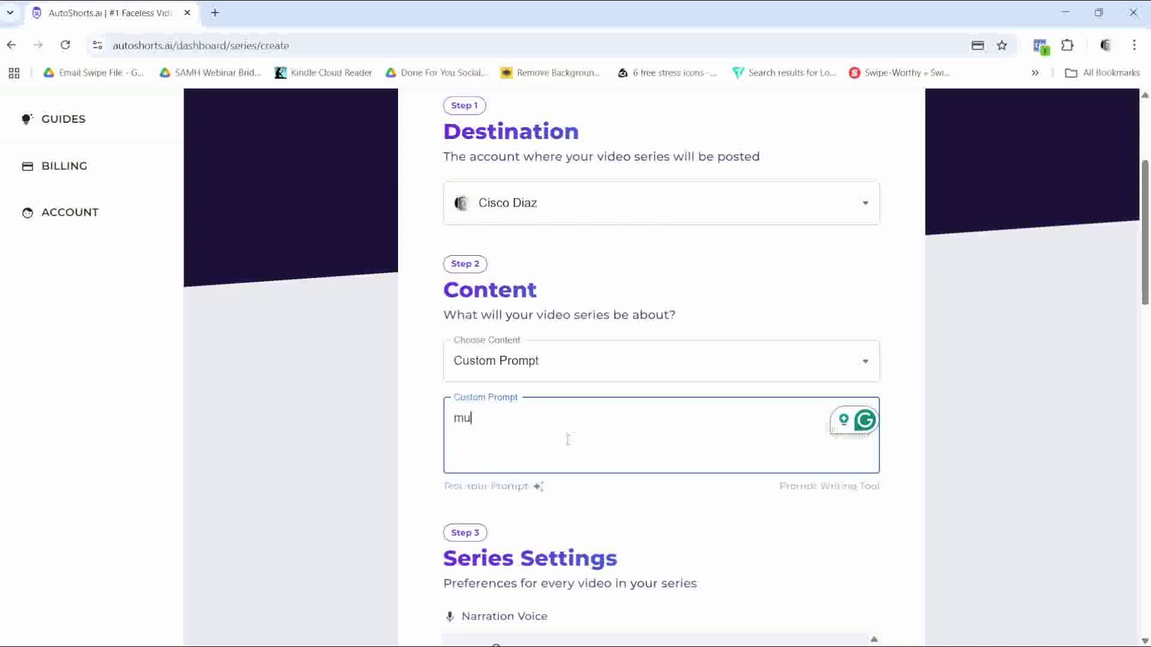
type("st have camping gear")
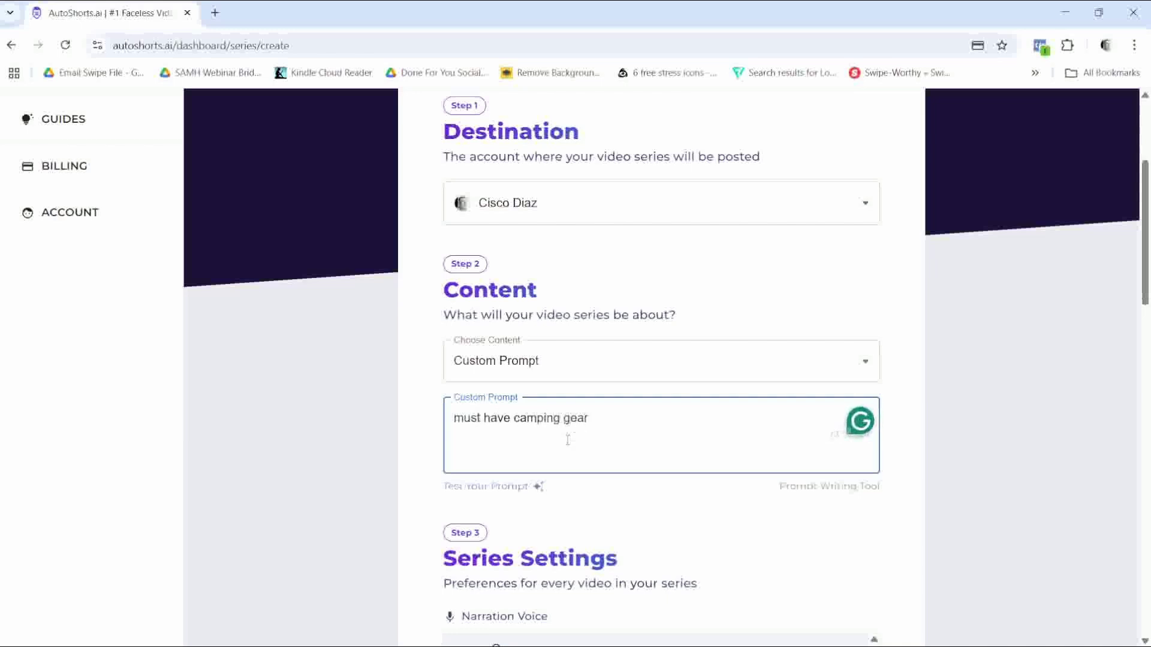
left_click(485, 486)
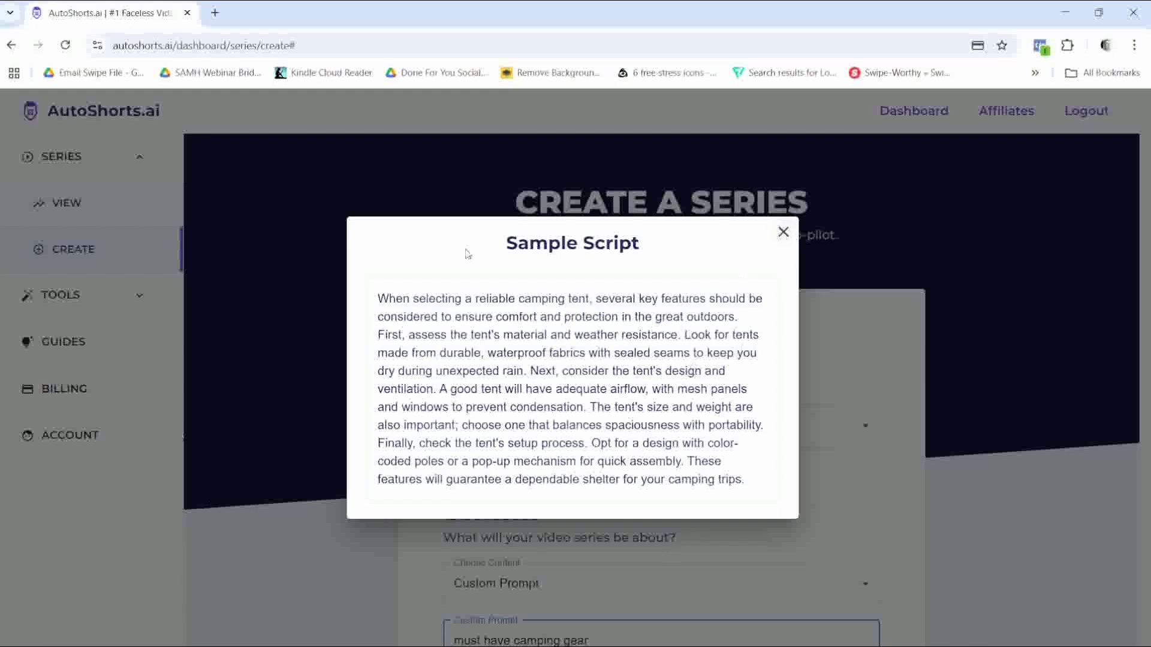
left_click(783, 232)
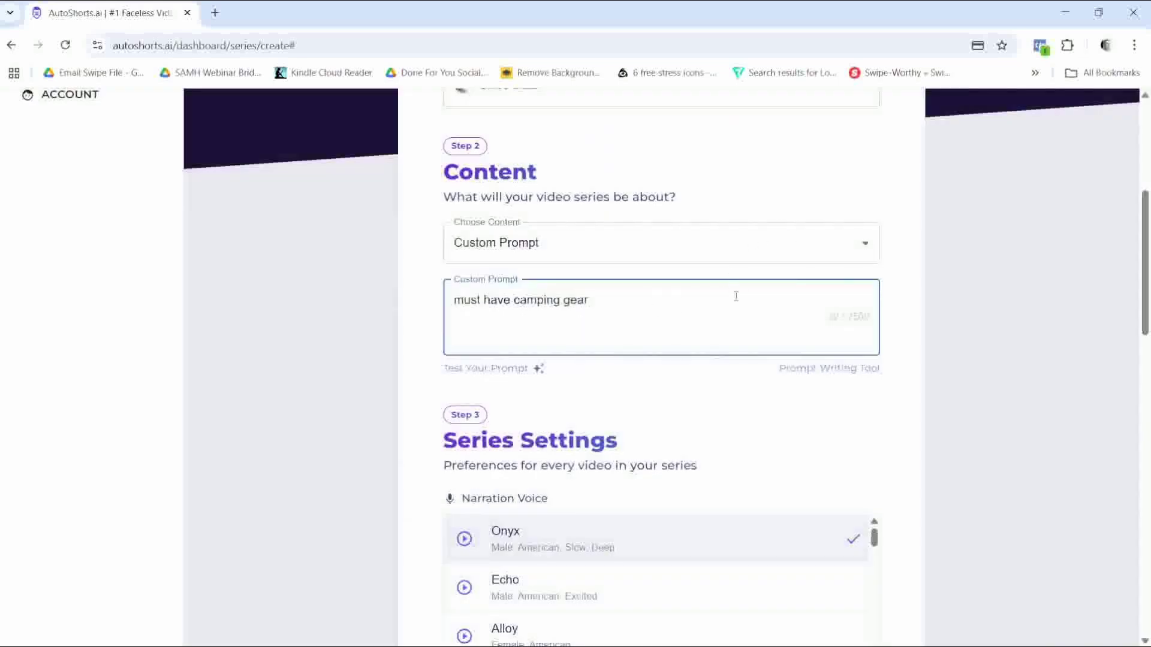
scroll(749, 296, "up", 3)
scroll(748, 359, "up", 2)
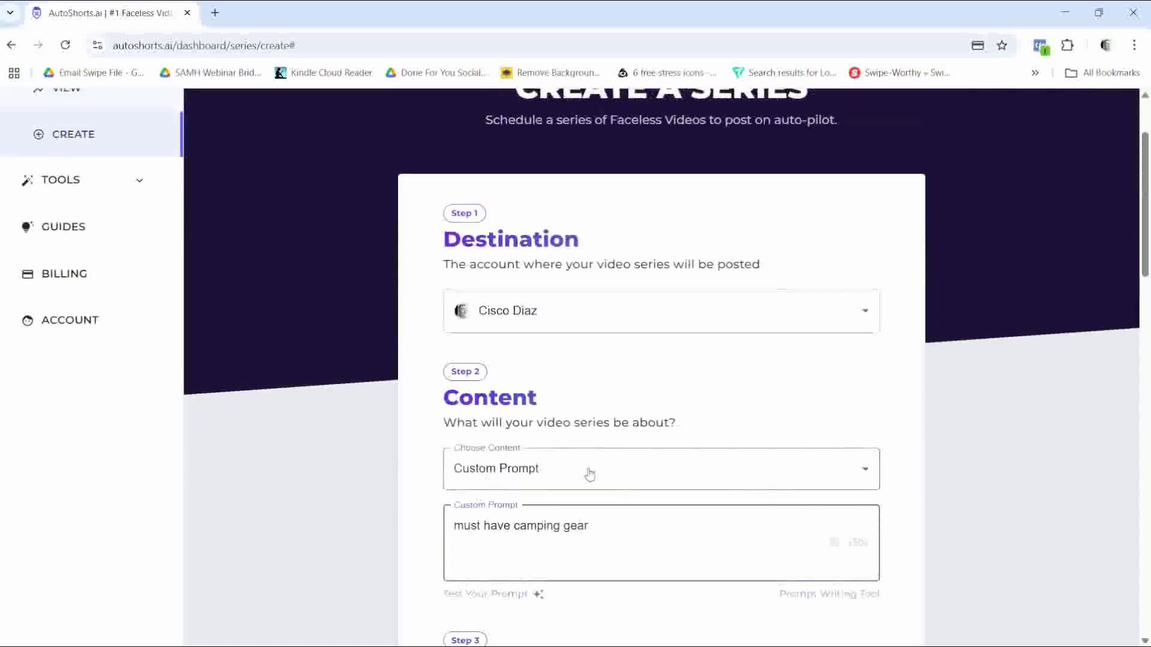
scroll(880, 463, "down", 2)
left_click(661, 315)
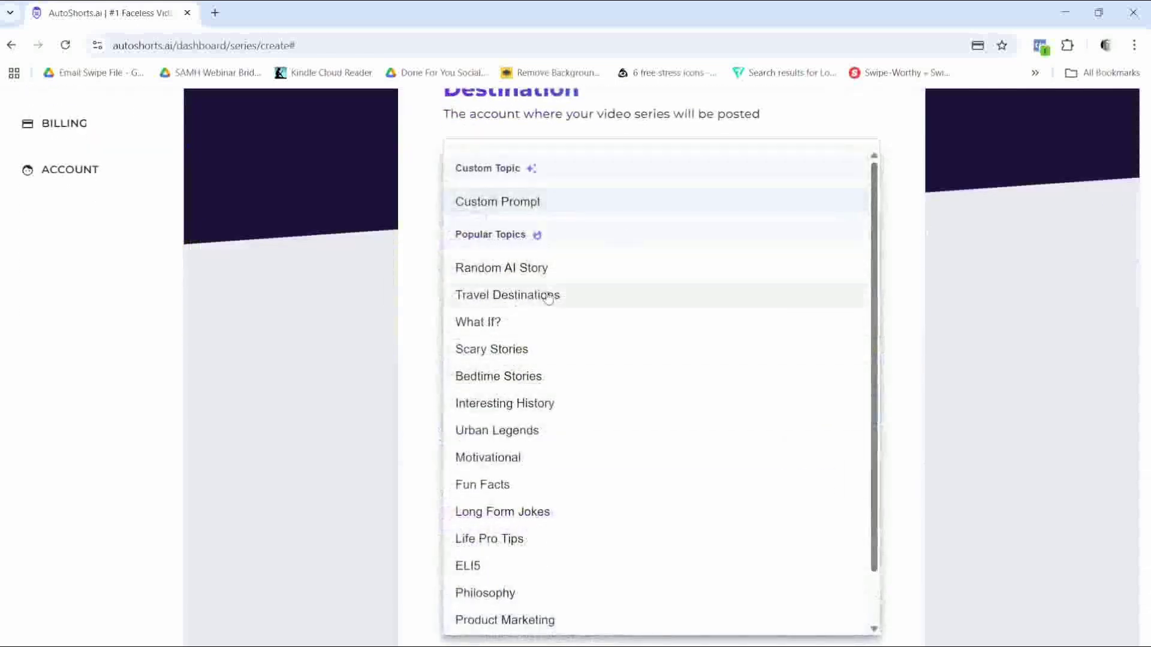
Pick Scary Stories as the topic, preview Onyx, Echo, Alloy, Fable and Nova, and keep Onyx
left_click(498, 354)
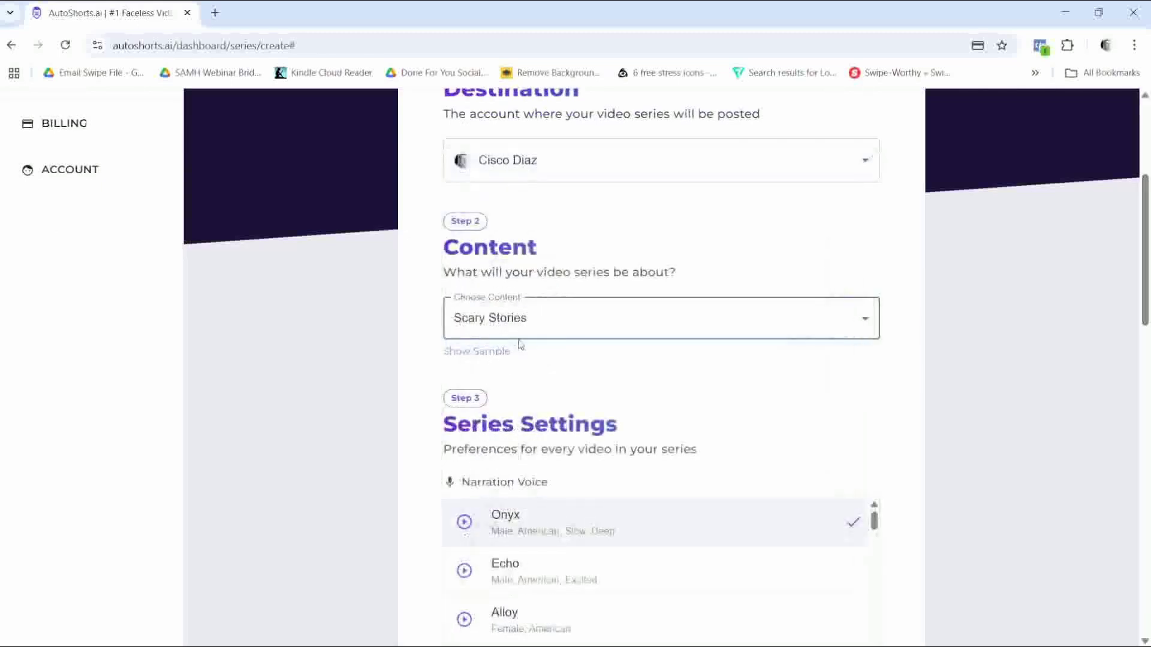
scroll(603, 341, "down", 1)
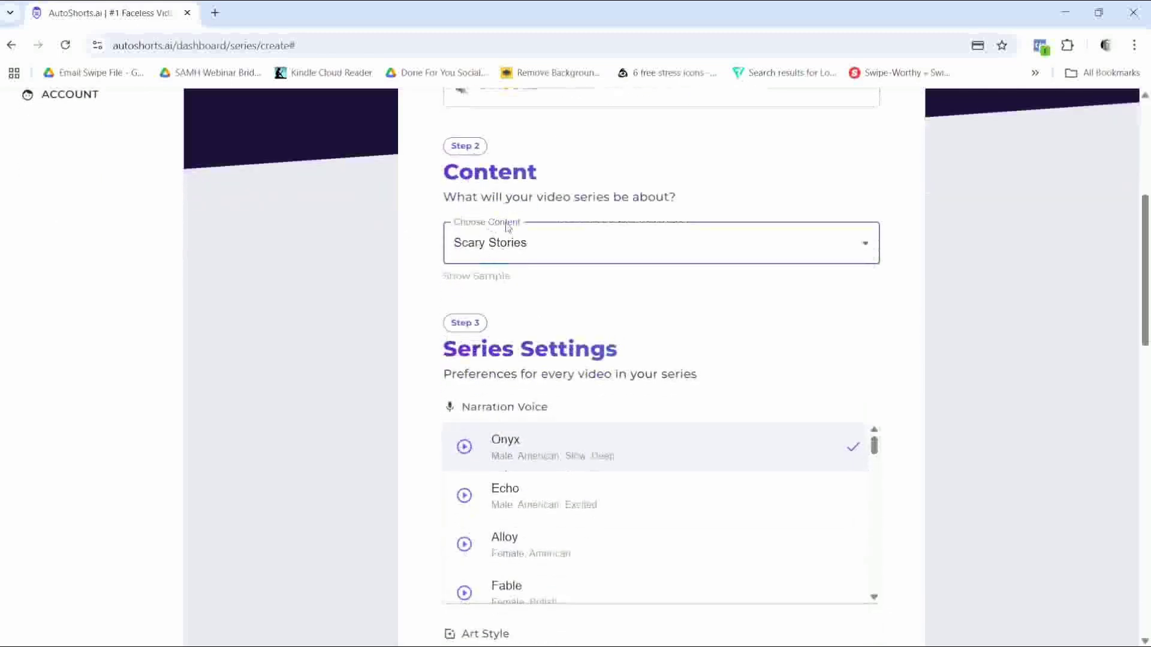
scroll(518, 261, "down", 1)
scroll(504, 270, "down", 1)
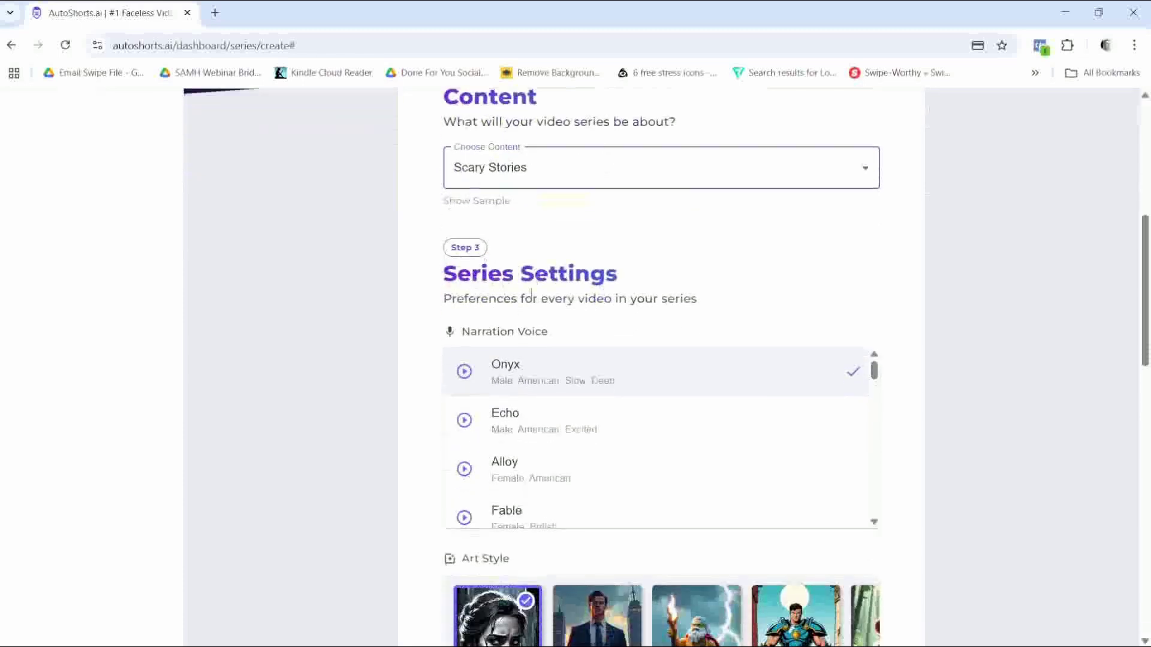
scroll(565, 314, "down", 1)
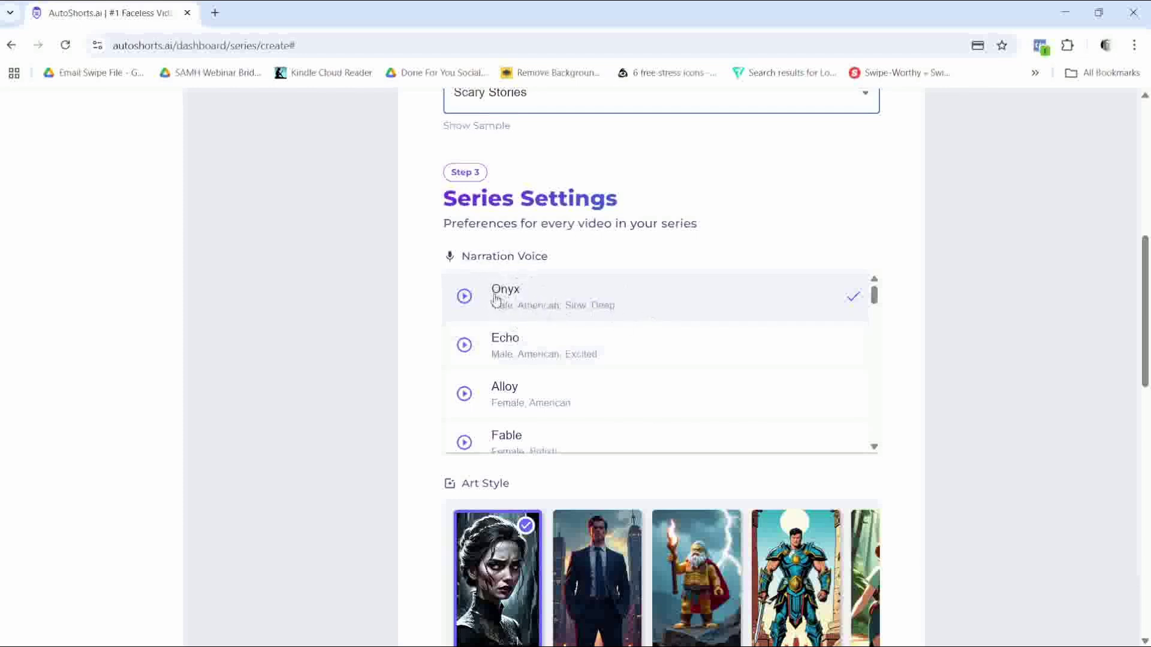
left_click(464, 298)
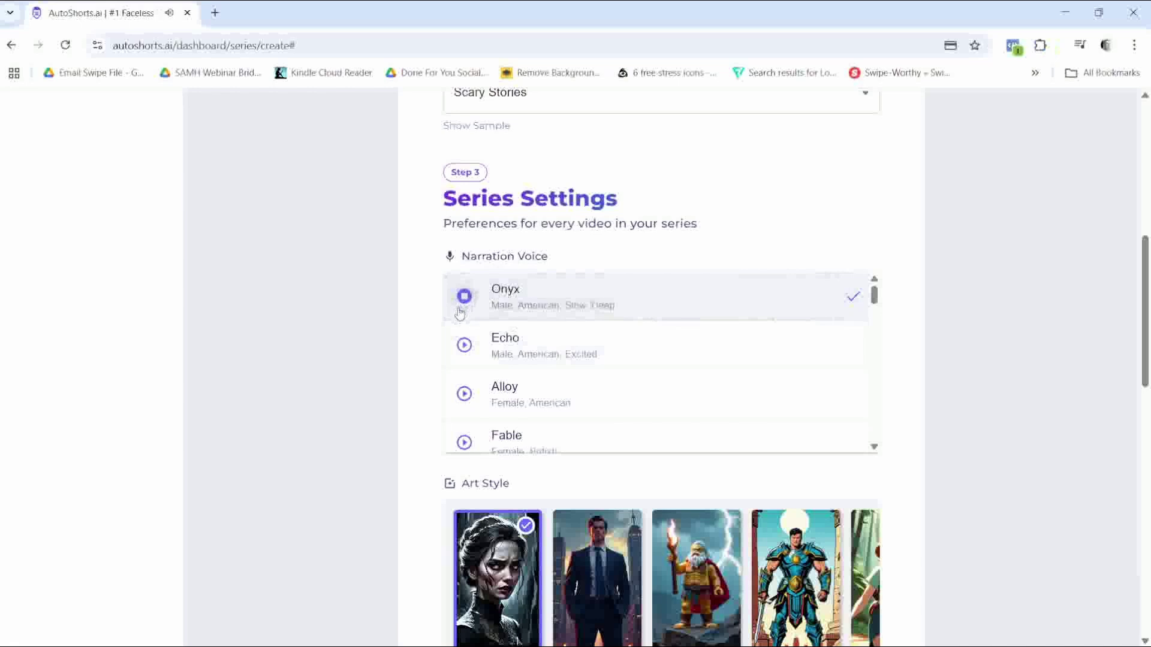
left_click(464, 345)
scroll(548, 360, "down", 2)
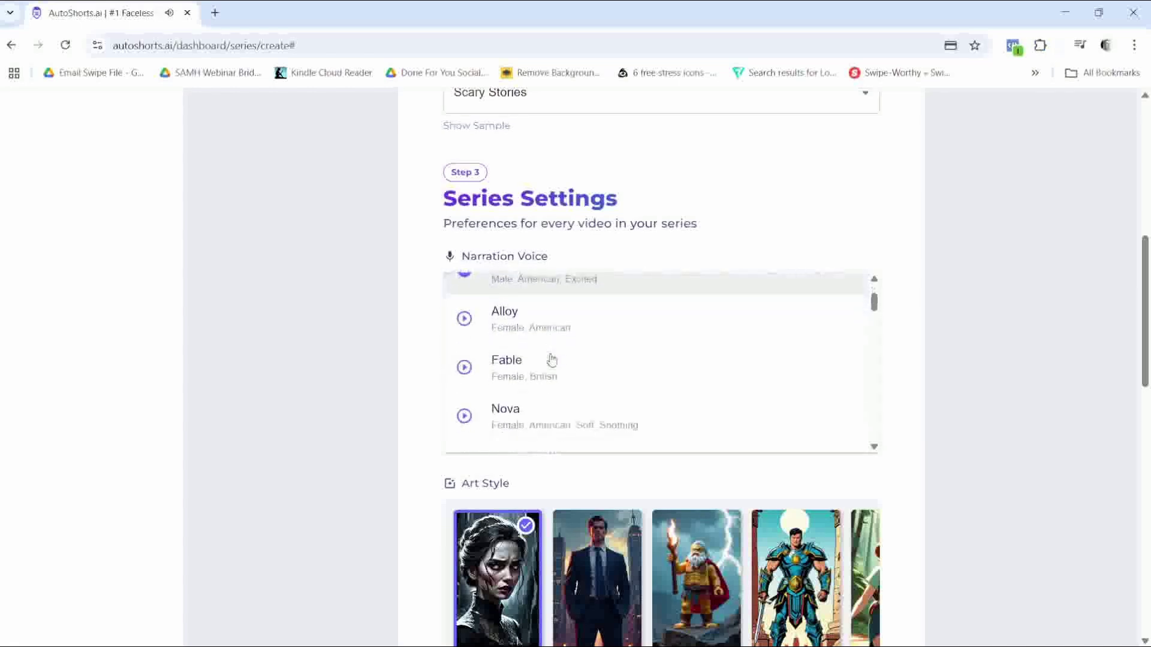
scroll(548, 360, "up", 2)
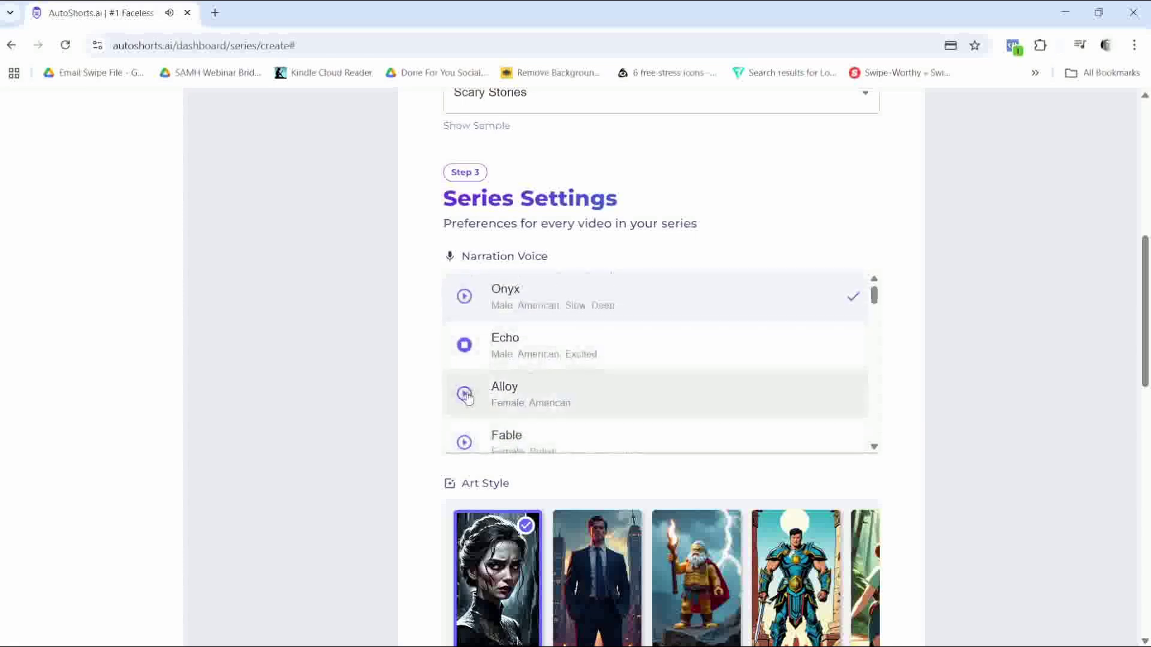
left_click(464, 393)
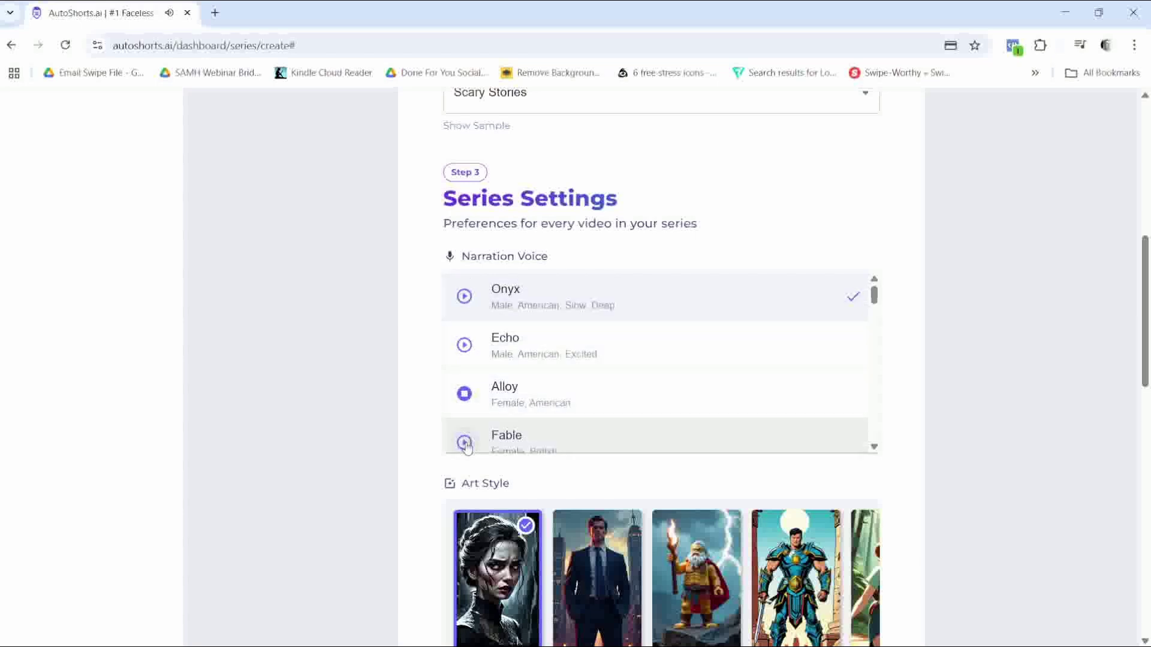
left_click(464, 443)
scroll(464, 387, "down", 3)
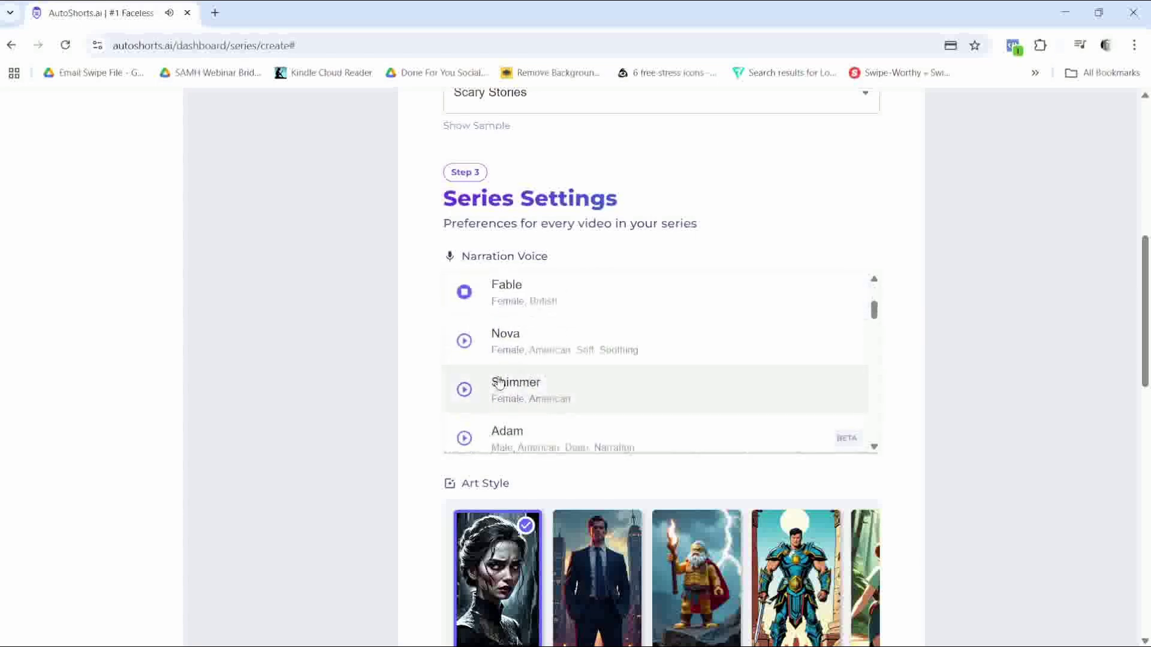
left_click(464, 340)
scroll(611, 401, "up", 2)
scroll(604, 398, "up", 2)
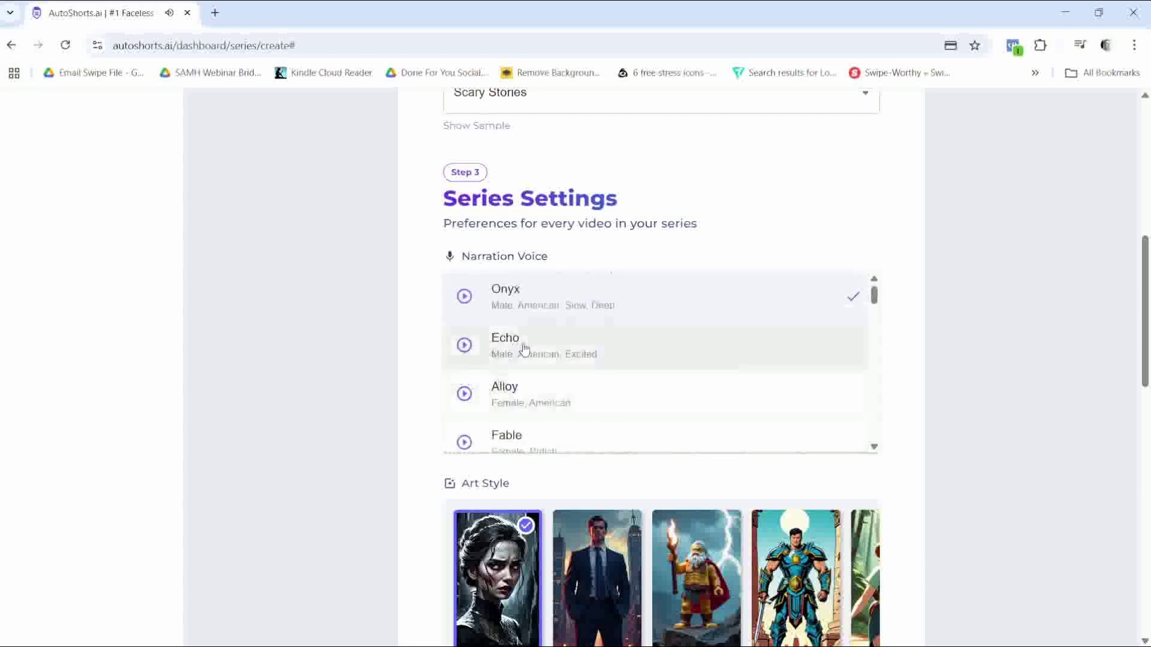
left_click(548, 301)
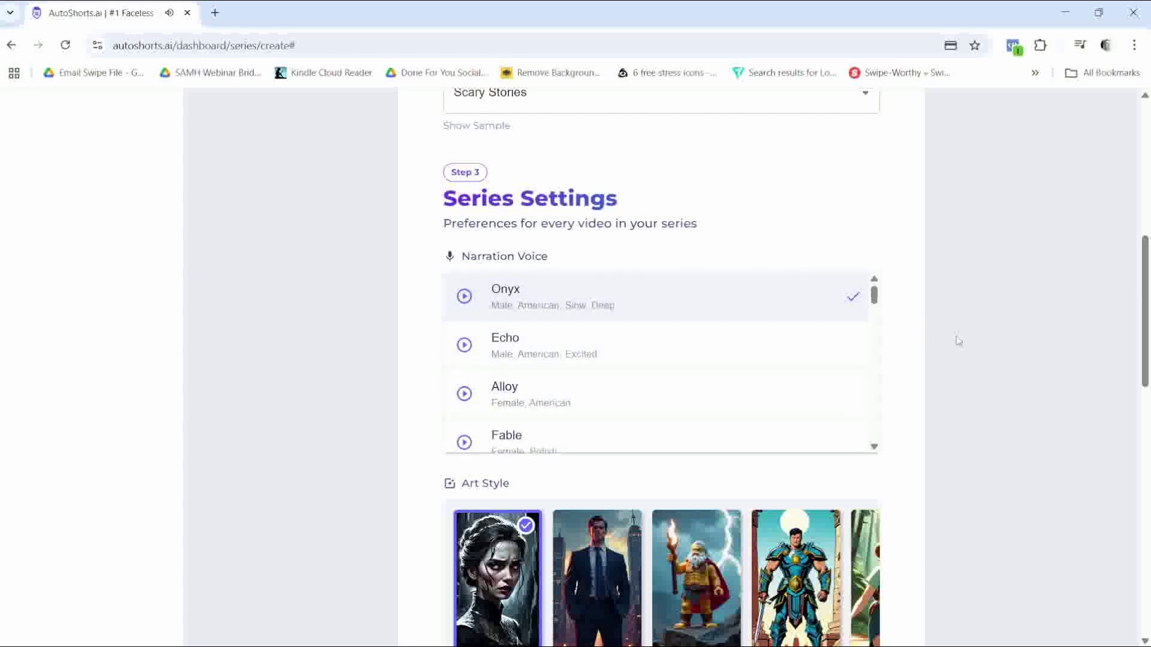
scroll(863, 377, "down", 3)
scroll(951, 432, "down", 3)
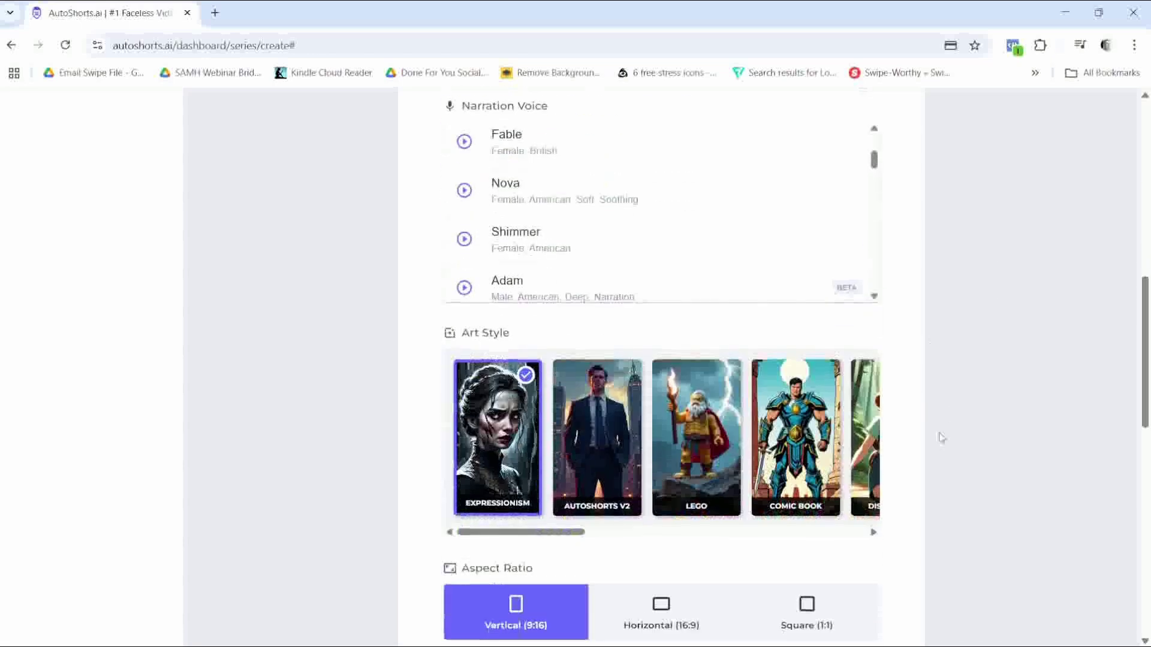
scroll(951, 432, "down", 2)
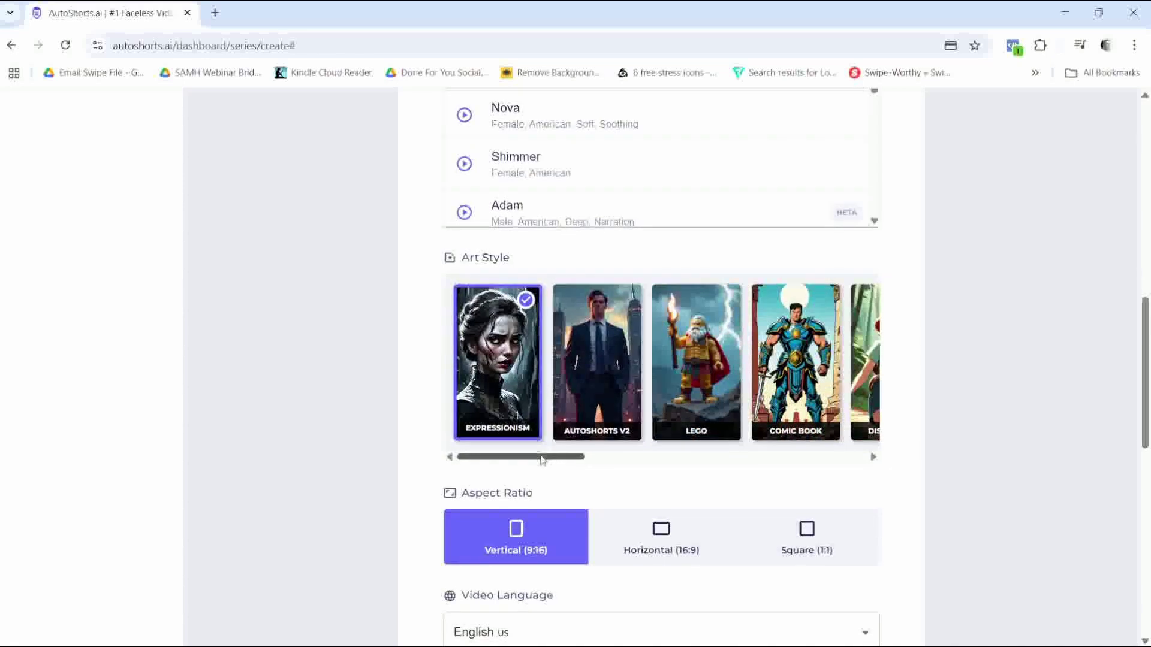
left_click_drag(544, 456, 836, 466)
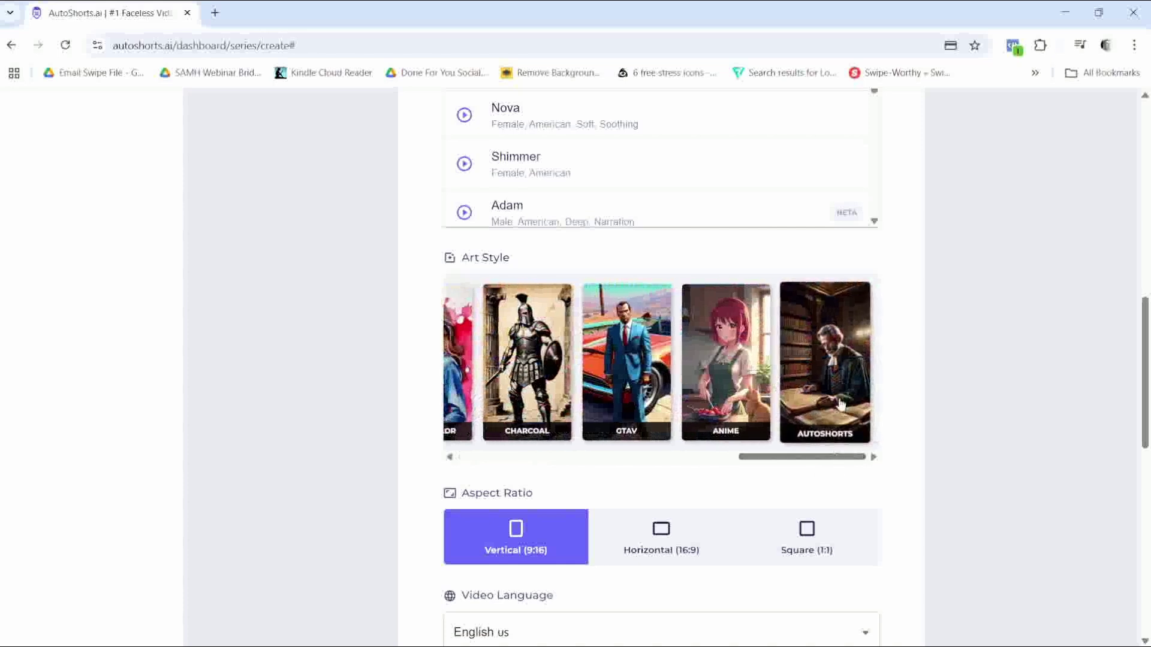
left_click_drag(820, 456, 504, 461)
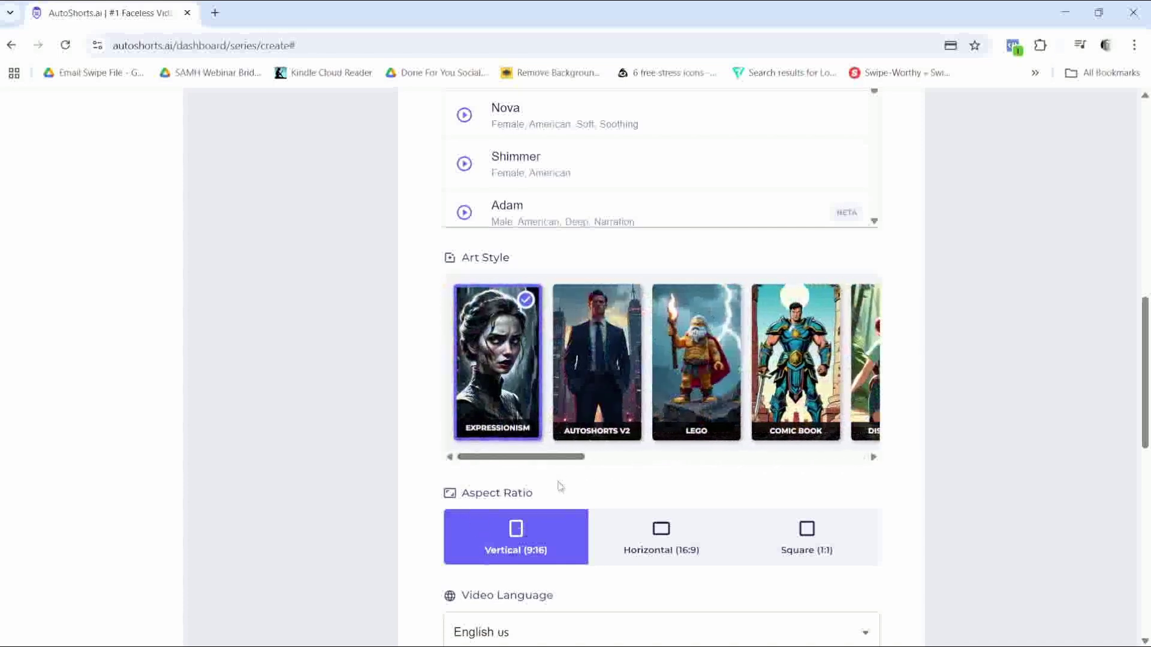
scroll(566, 490, "down", 3)
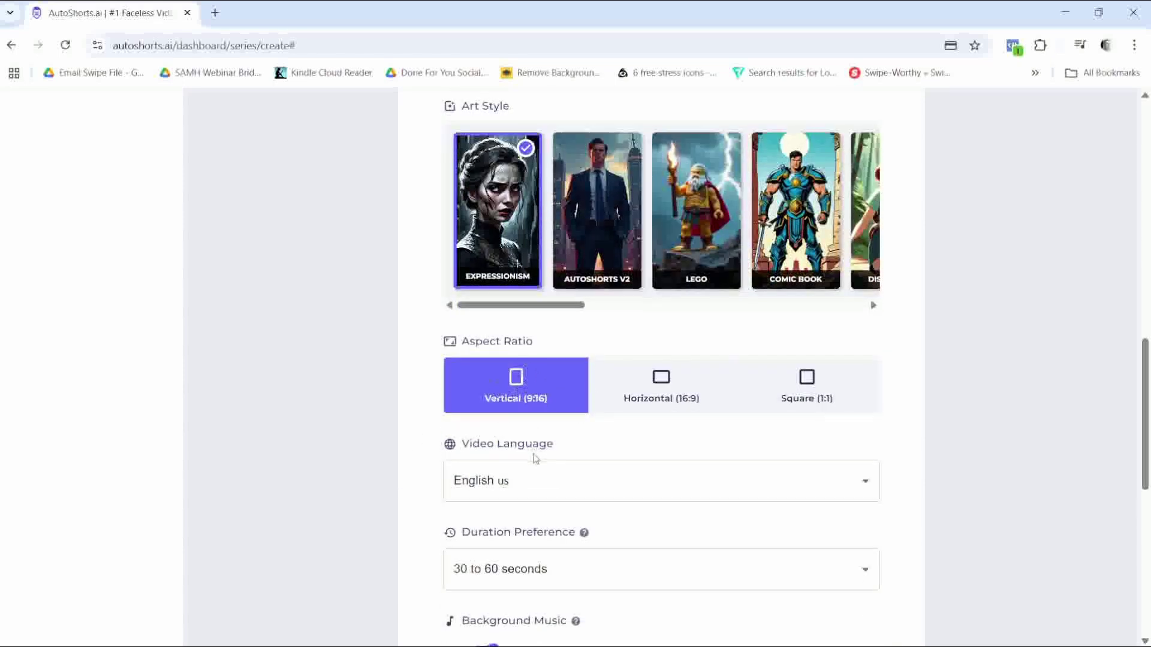
scroll(536, 452, "down", 2)
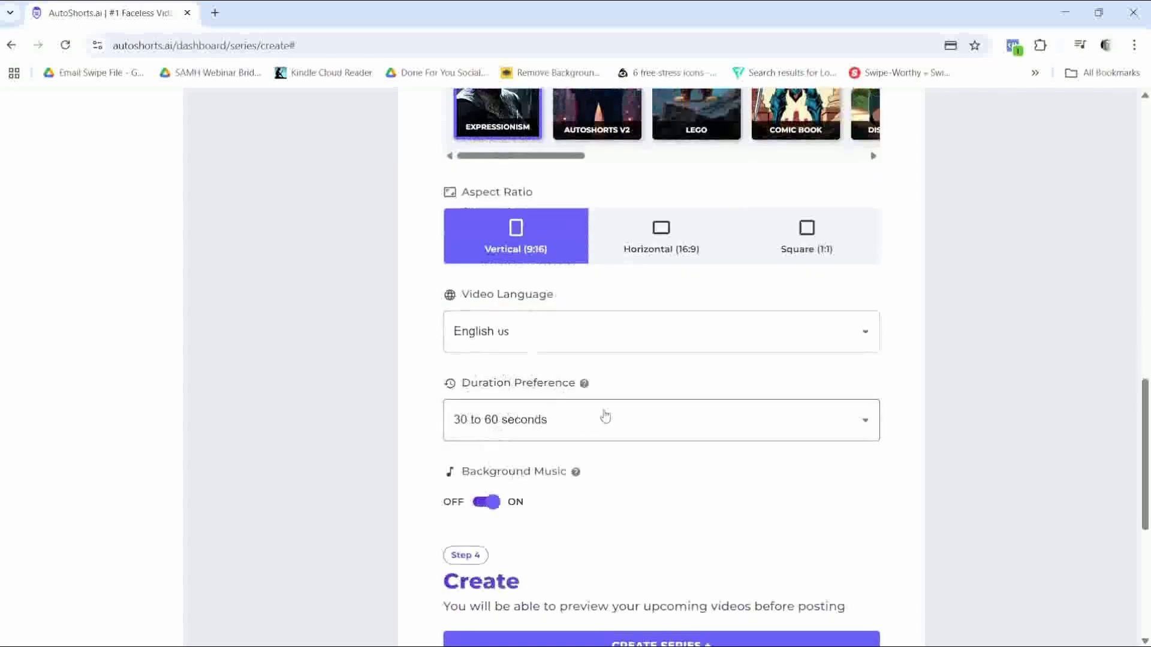
left_click(854, 428)
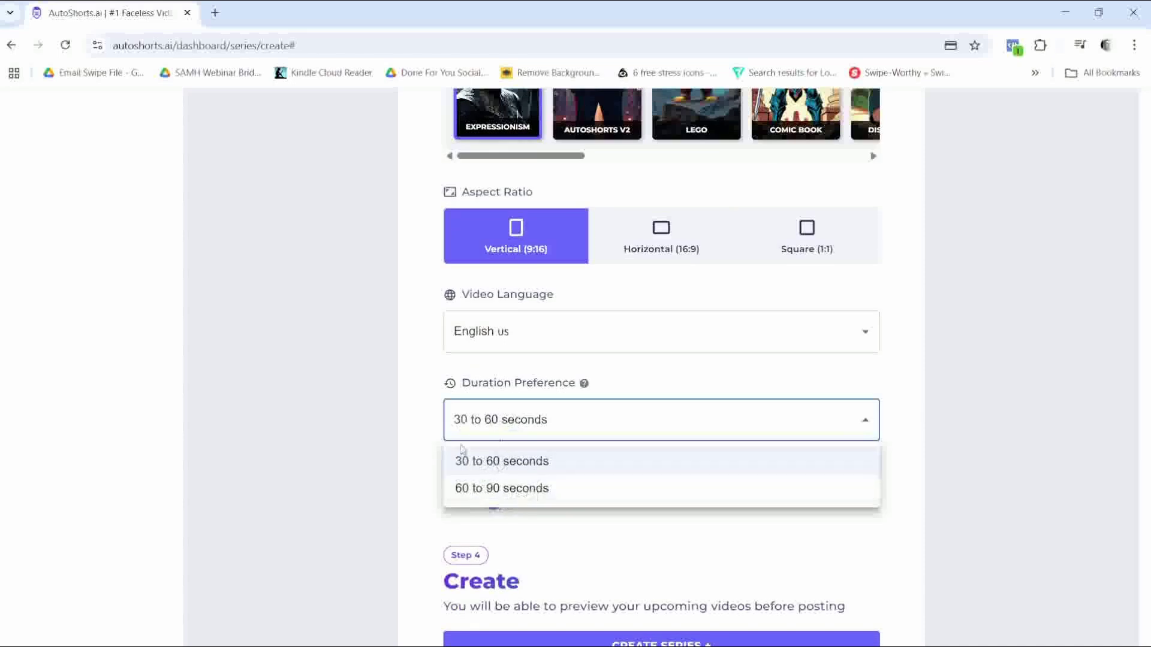
left_click(530, 419)
scroll(530, 420, "down", 5)
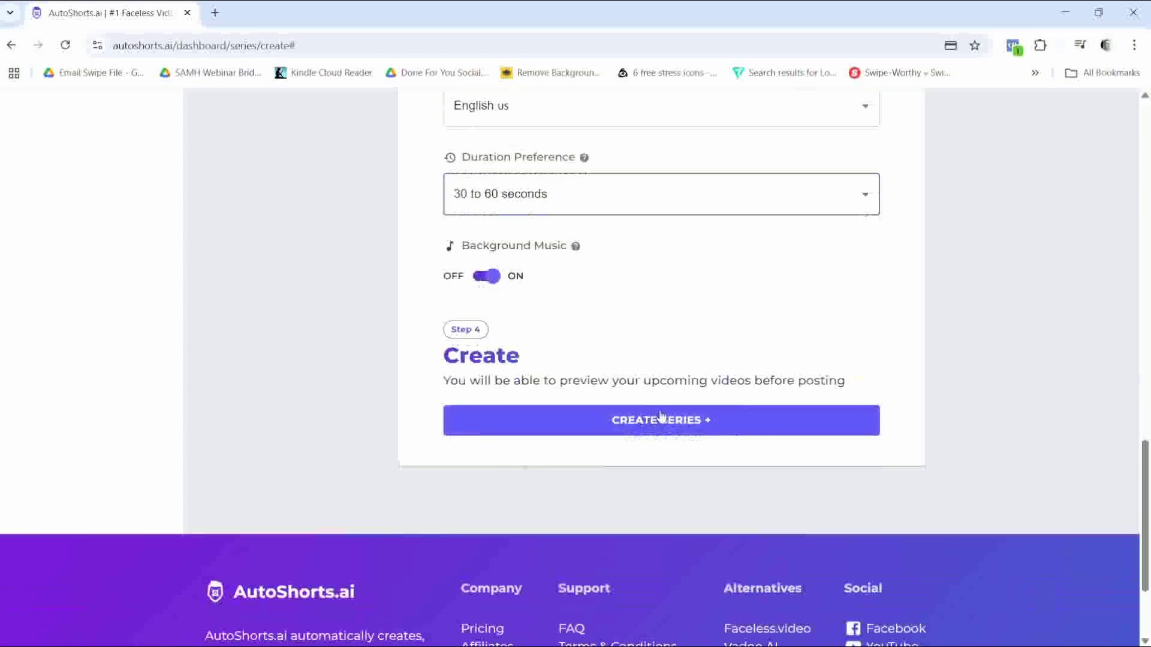
Create the series so 'The Faces That Melted Away' renders, scheduled for March 31, 2025
left_click(666, 430)
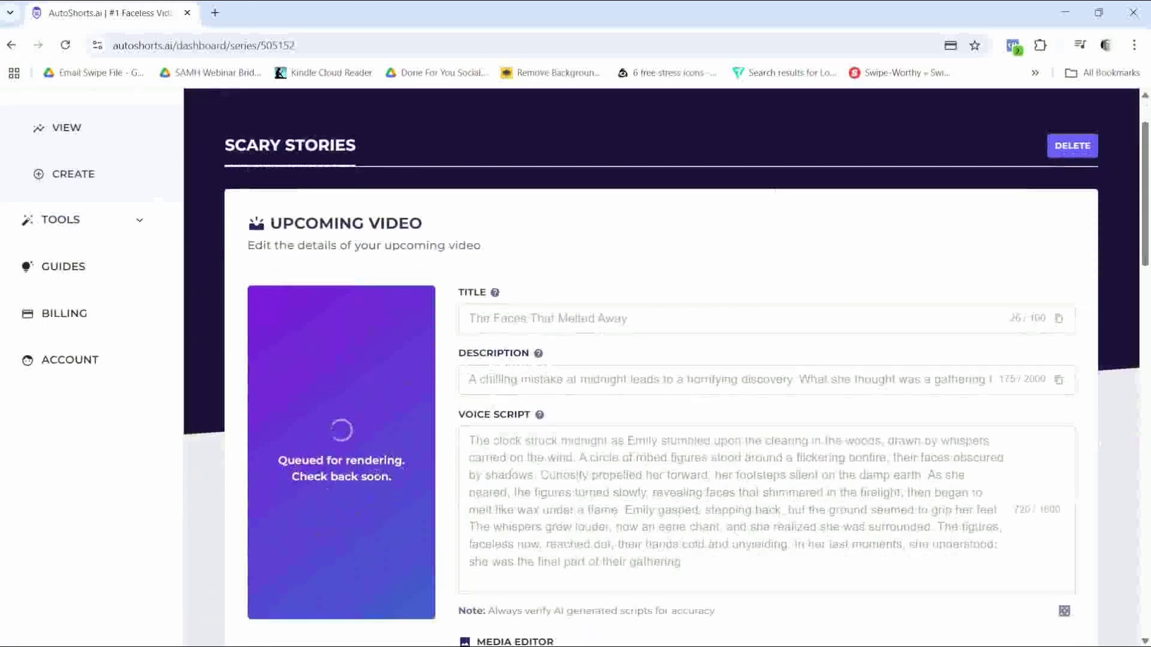
scroll(455, 470, "down", 2)
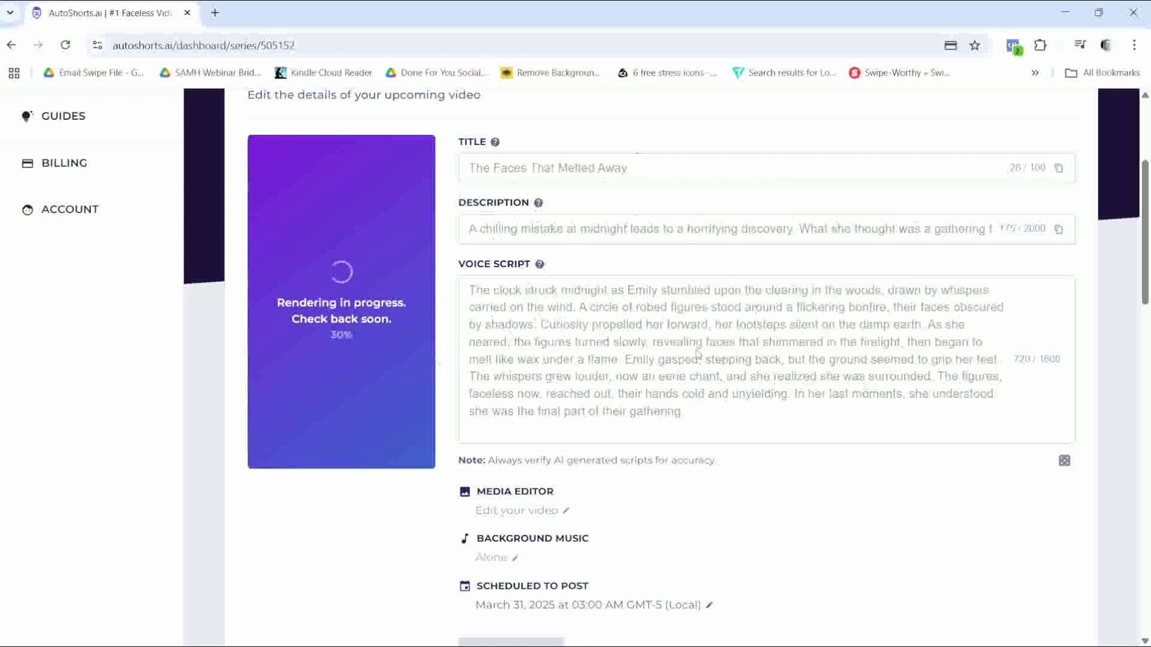
scroll(757, 361, "down", 2)
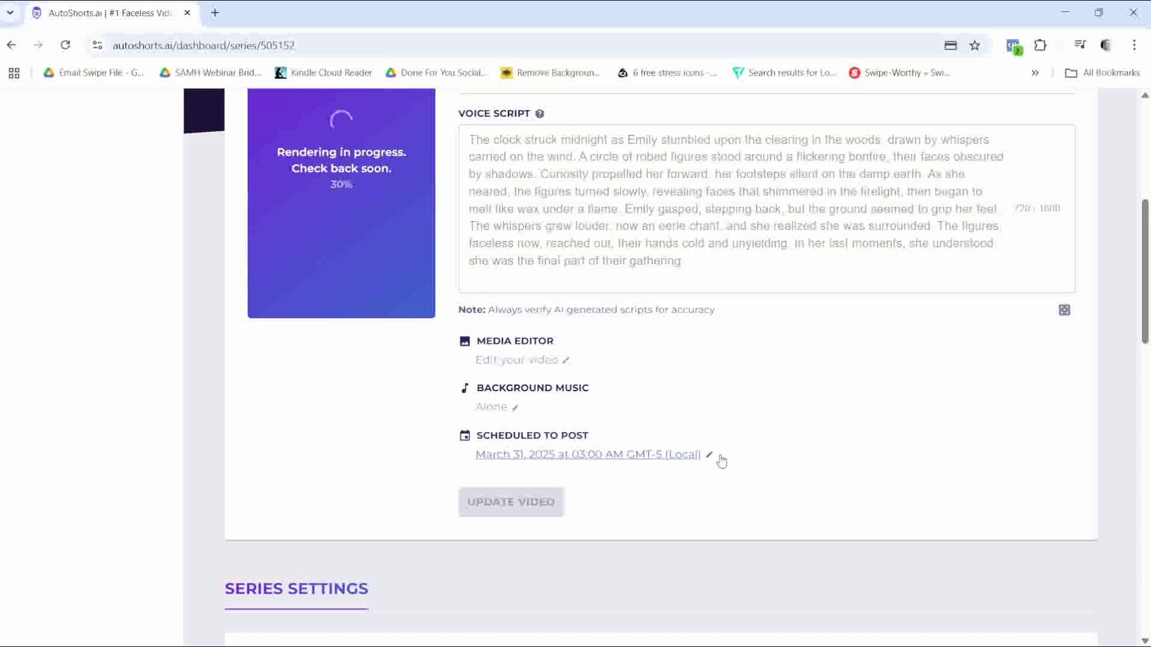
scroll(747, 468, "down", 5)
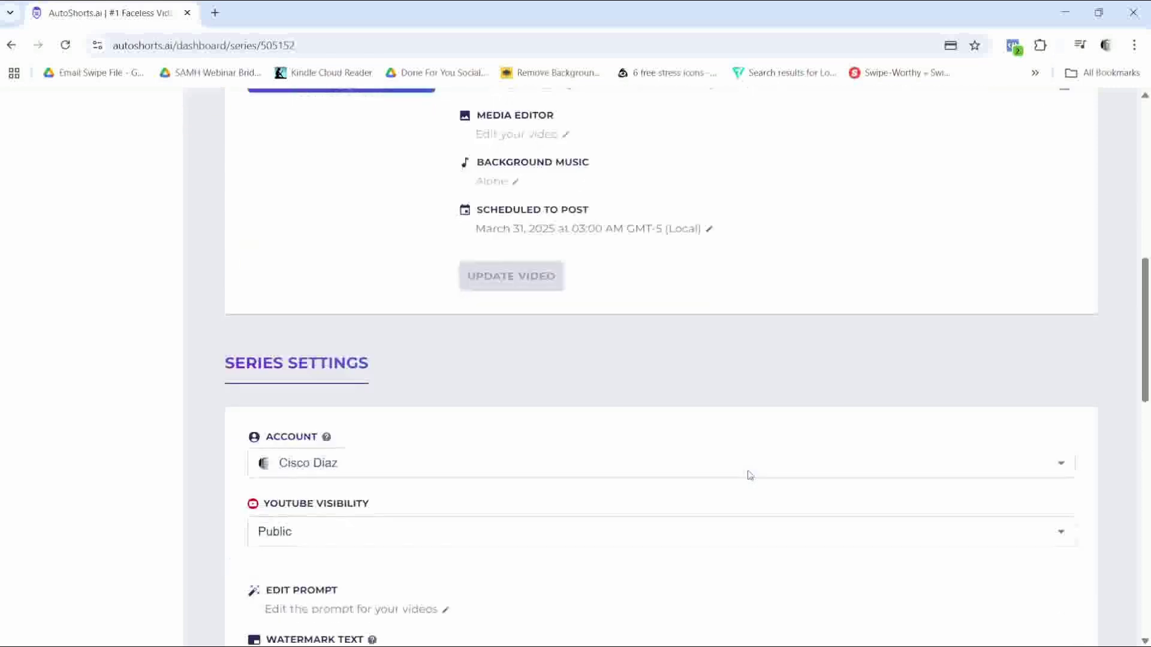
scroll(747, 468, "down", 3)
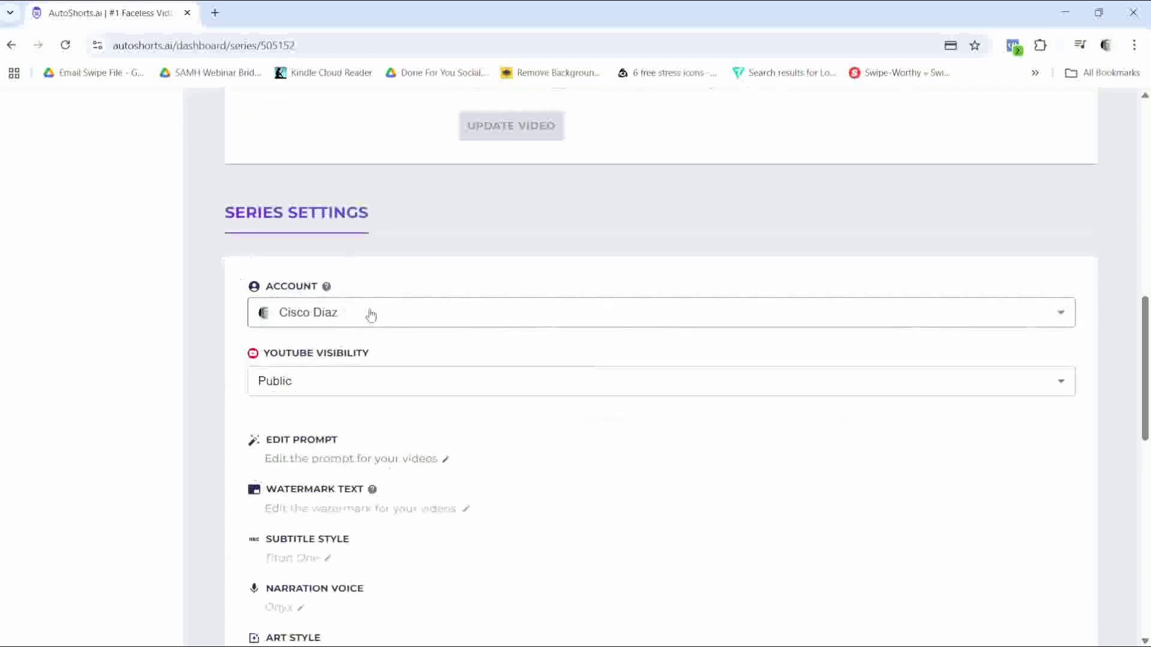
scroll(450, 343, "down", 2)
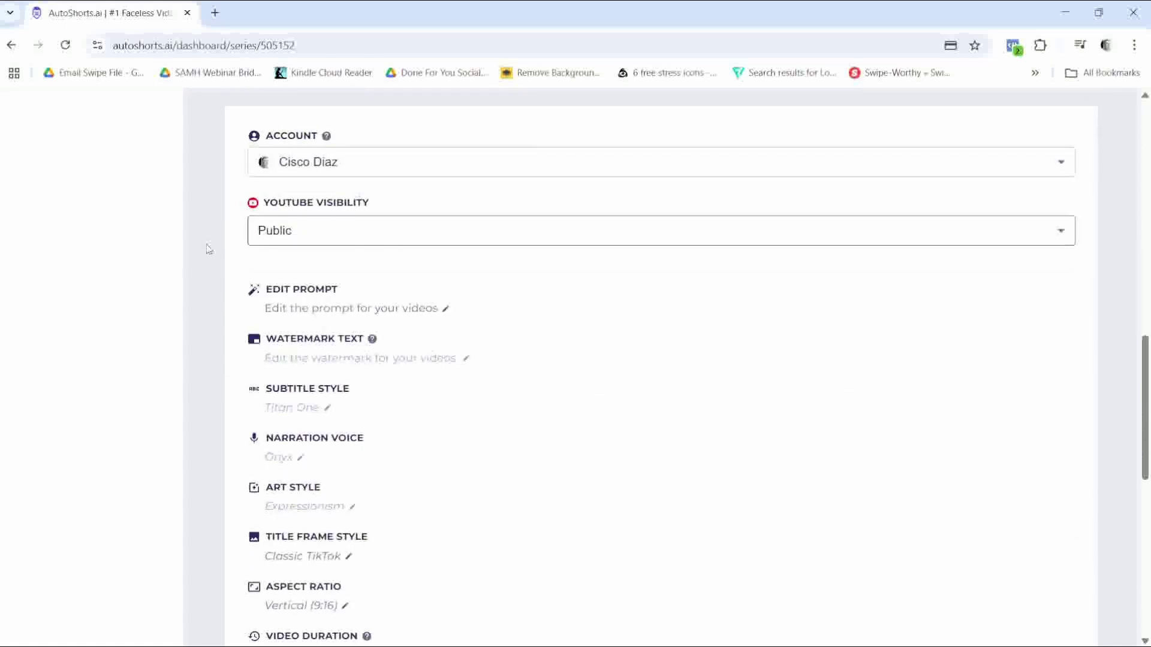
left_click(351, 230)
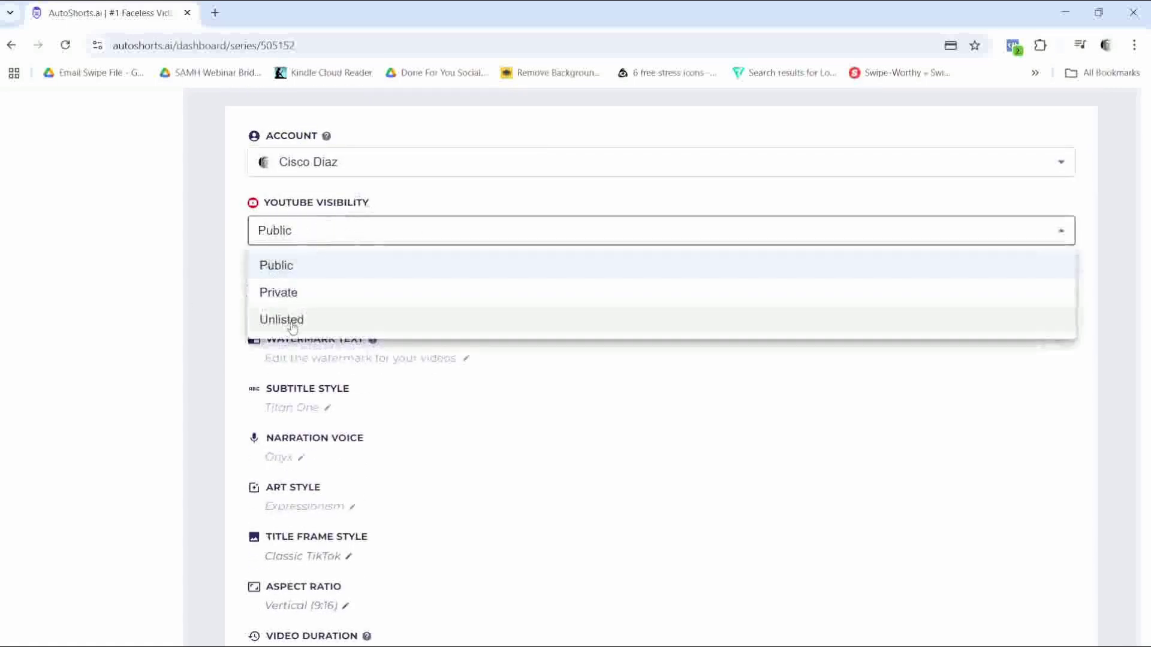
left_click(209, 295)
scroll(333, 337, "down", 1)
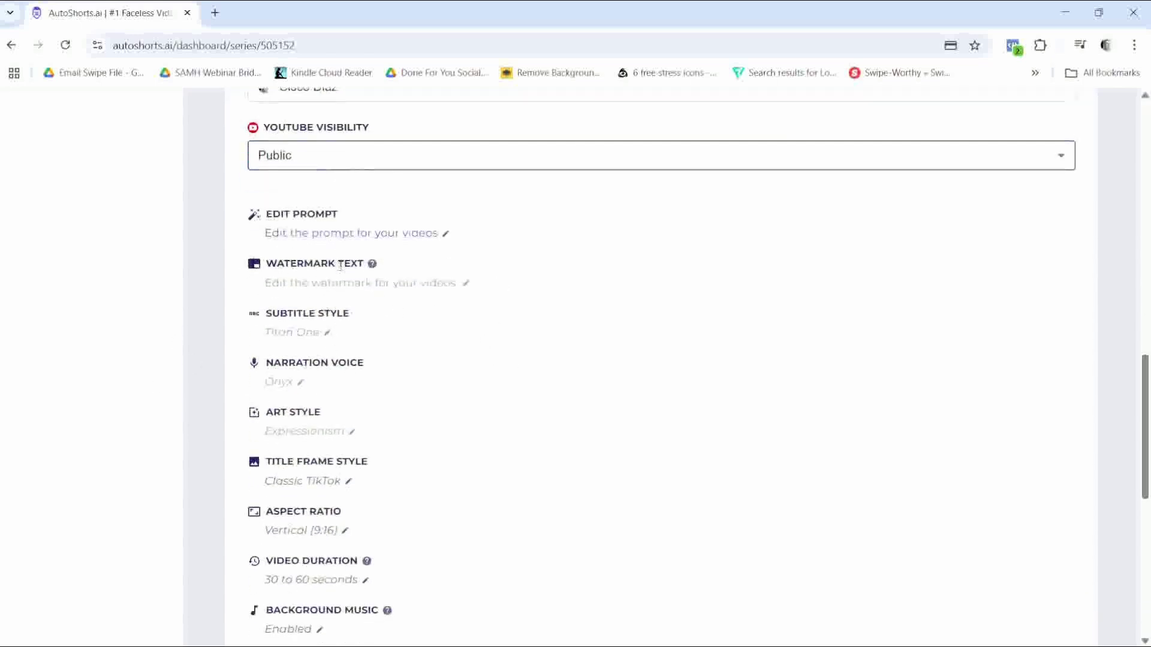
scroll(450, 332, "up", 5)
scroll(450, 332, "up", 5)
scroll(618, 309, "down", 1)
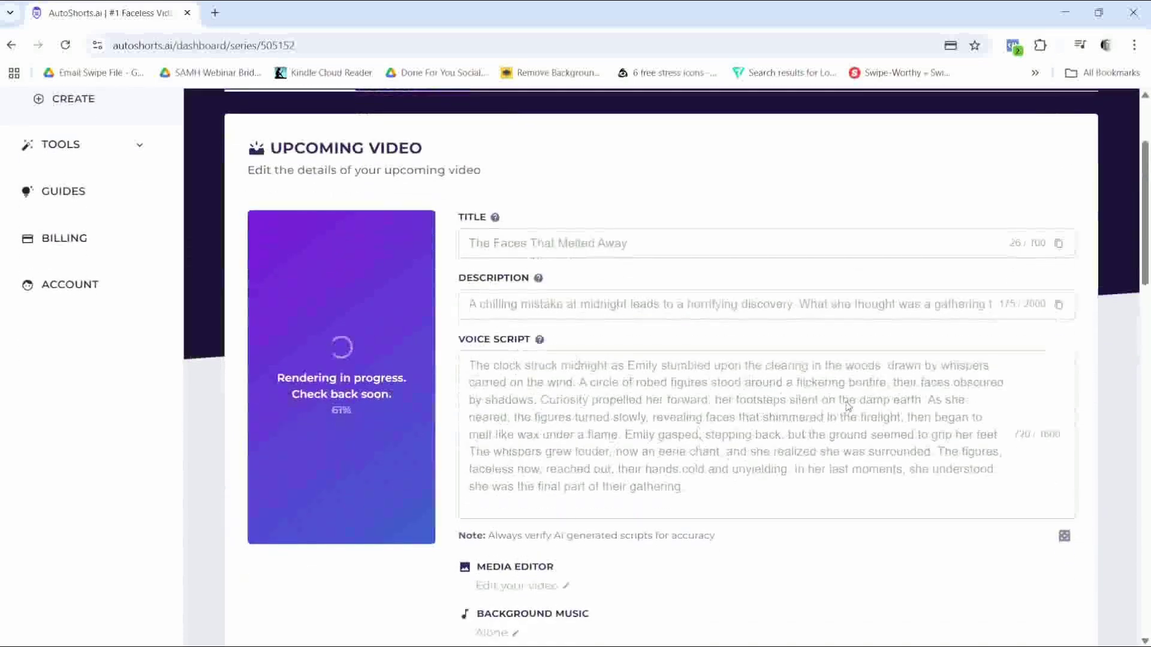
scroll(847, 407, "down", 2)
scroll(719, 405, "down", 6)
scroll(541, 439, "down", 3)
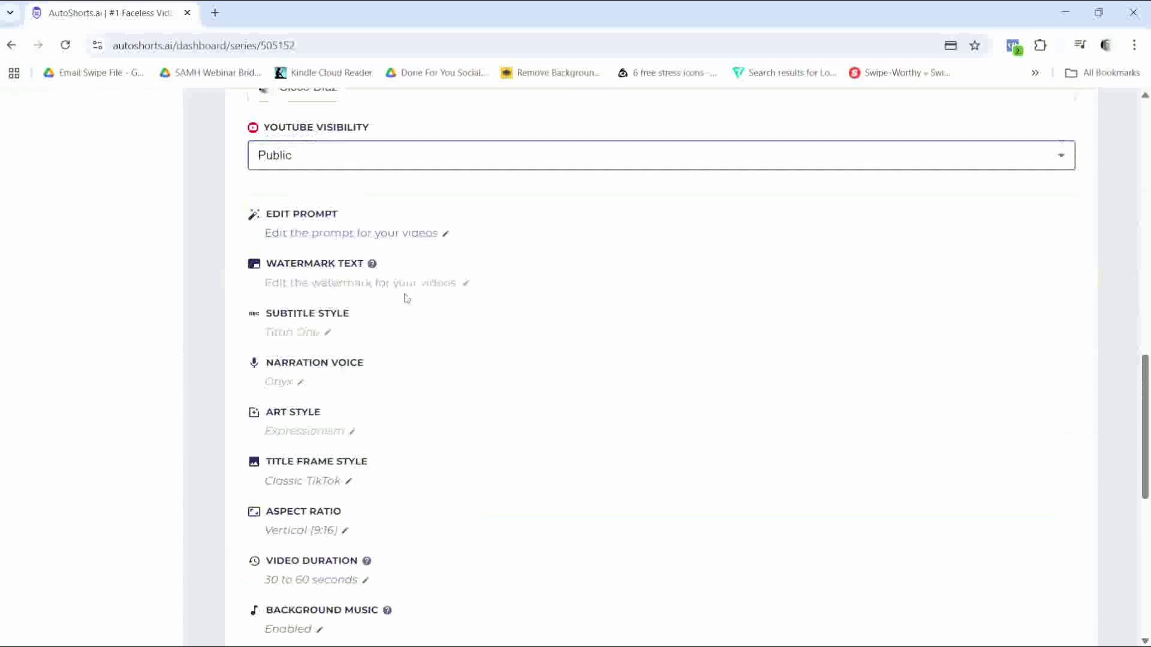
mouse_move(371, 263)
scroll(360, 322, "down", 2)
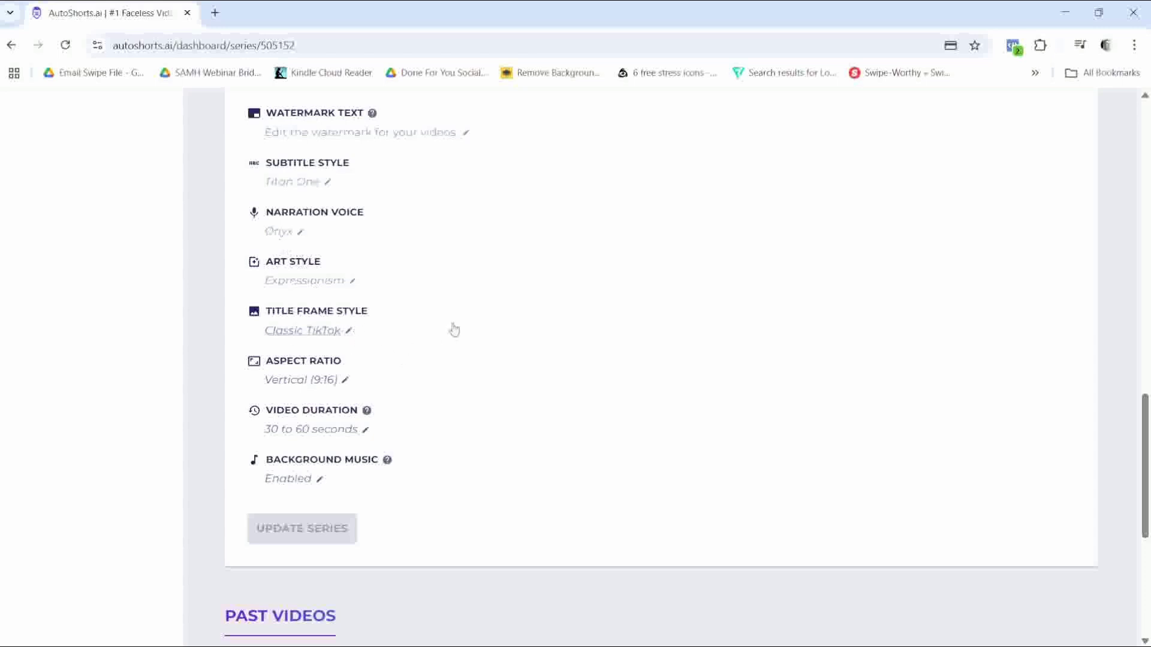
scroll(1108, 444, "up", 5)
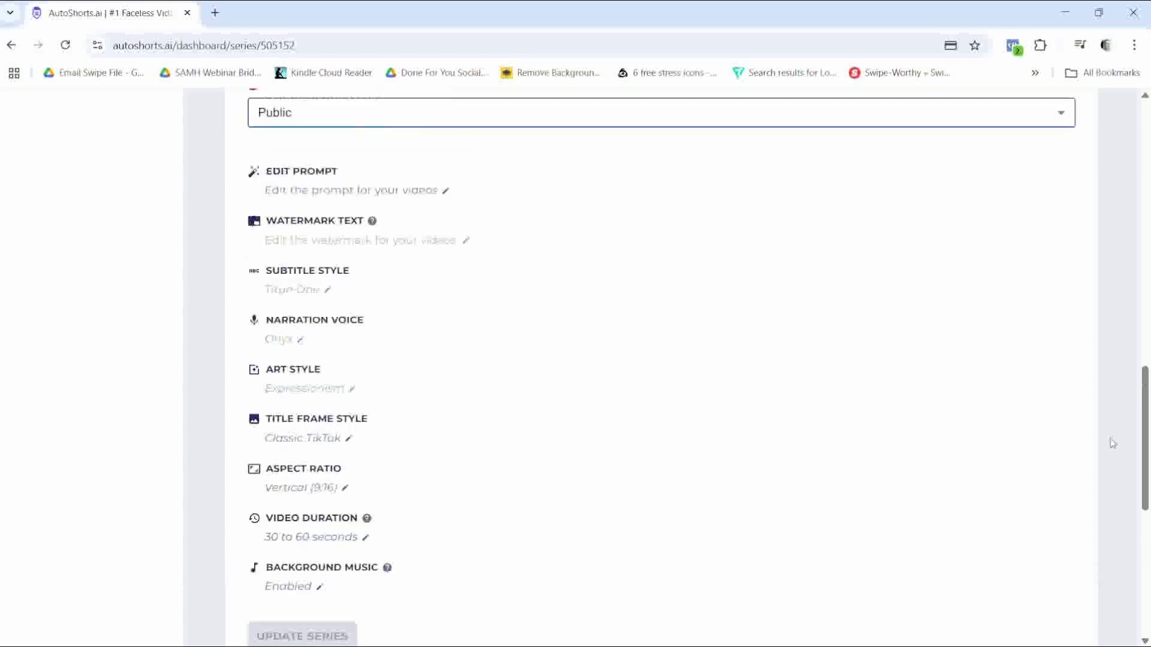
scroll(1107, 444, "up", 3)
scroll(1088, 450, "up", 5)
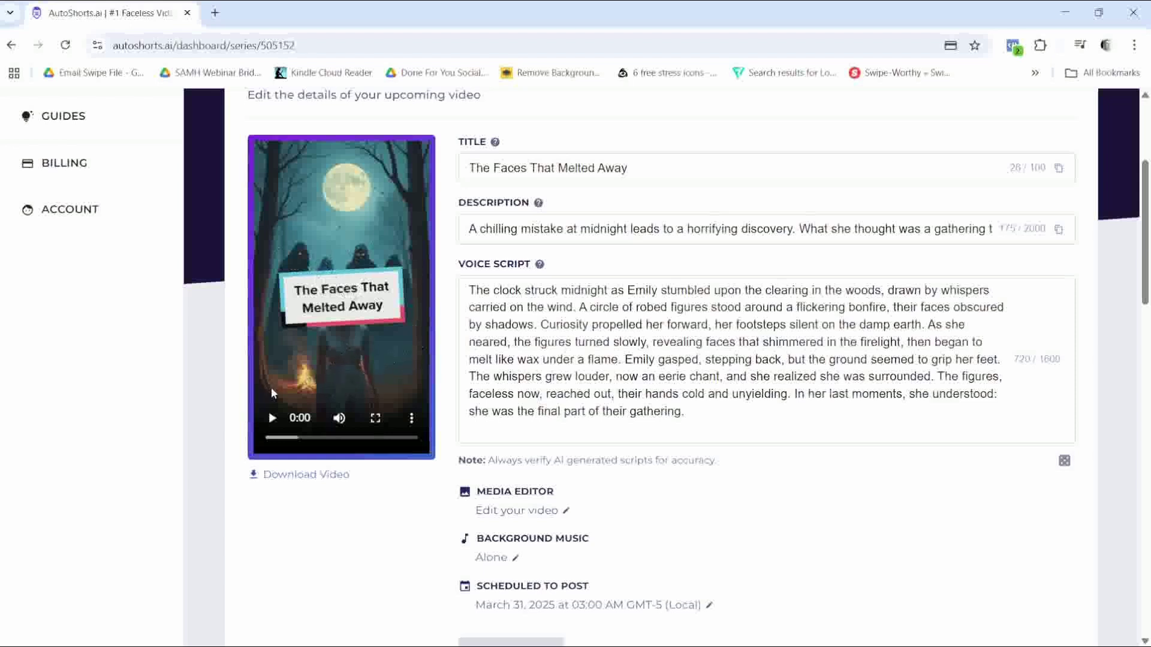
Play the rendered short in the preview through to its 0:44 end
left_click(271, 418)
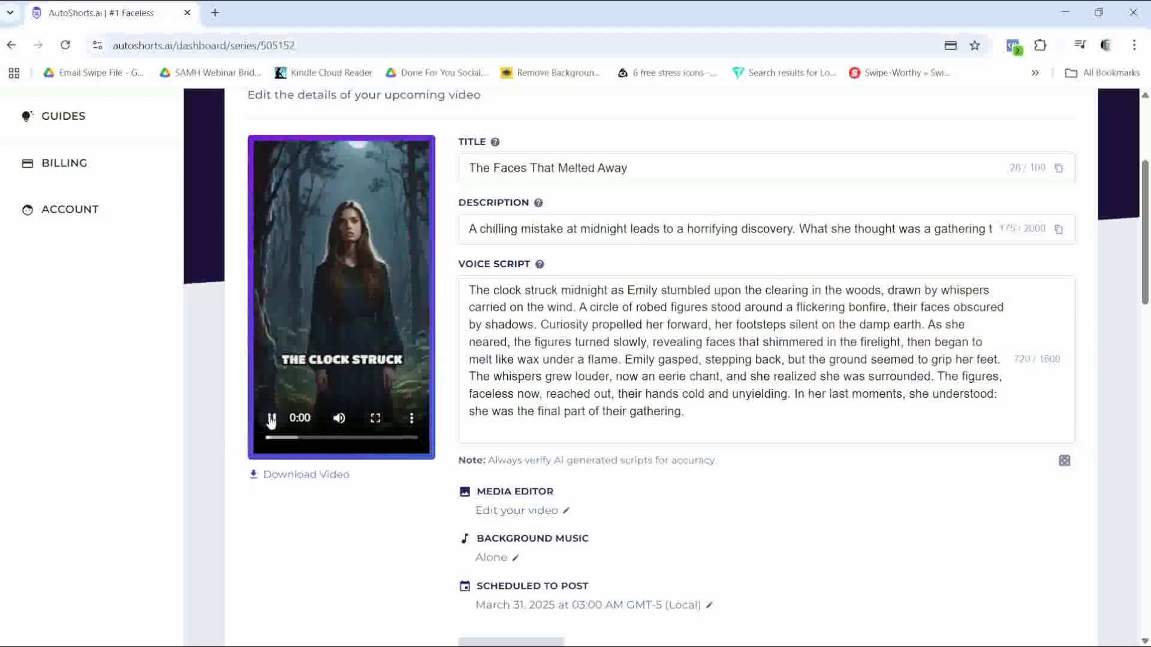